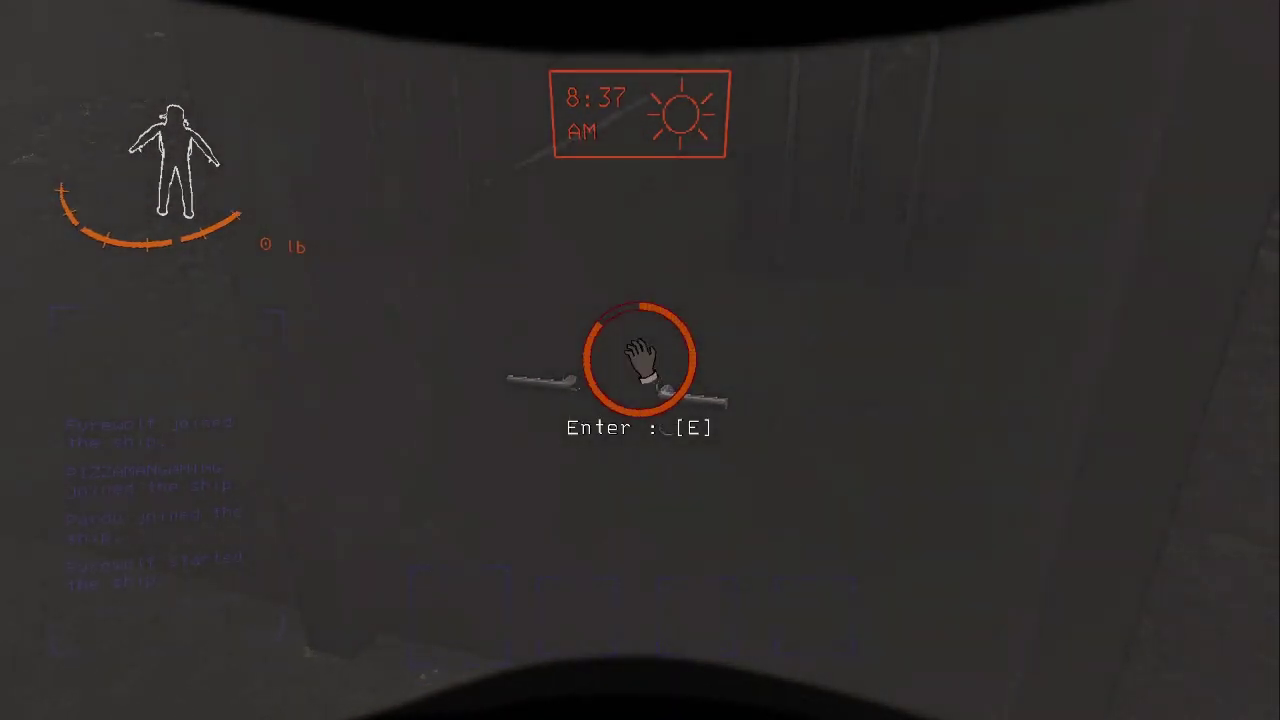
{"action": "key", "text": "e"}
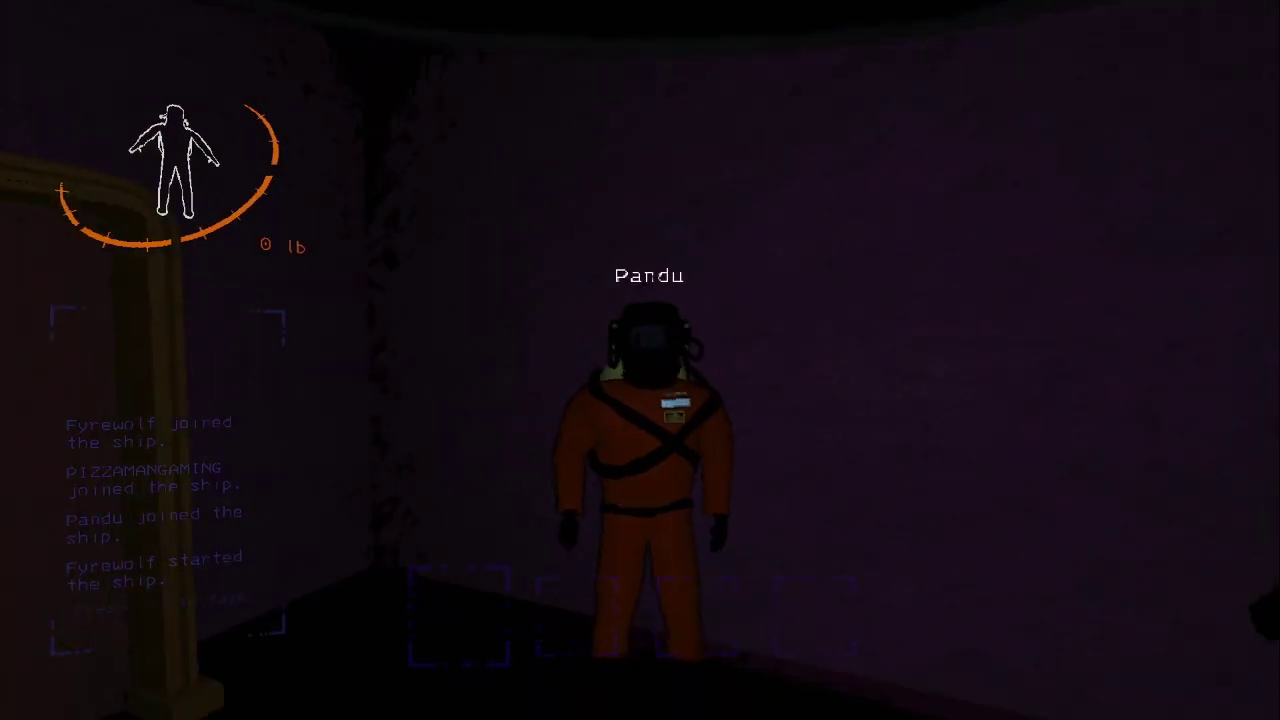
{"action": "key", "text": "w"}
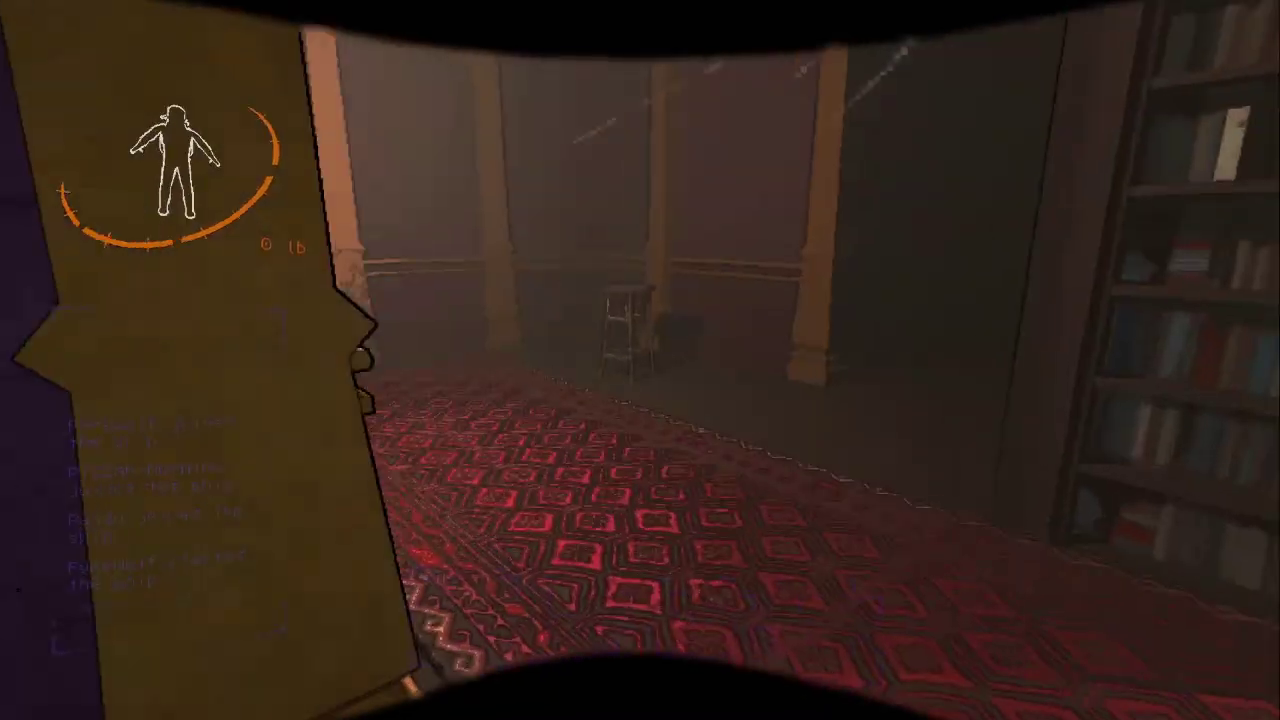
{"action": "key", "text": "w"}
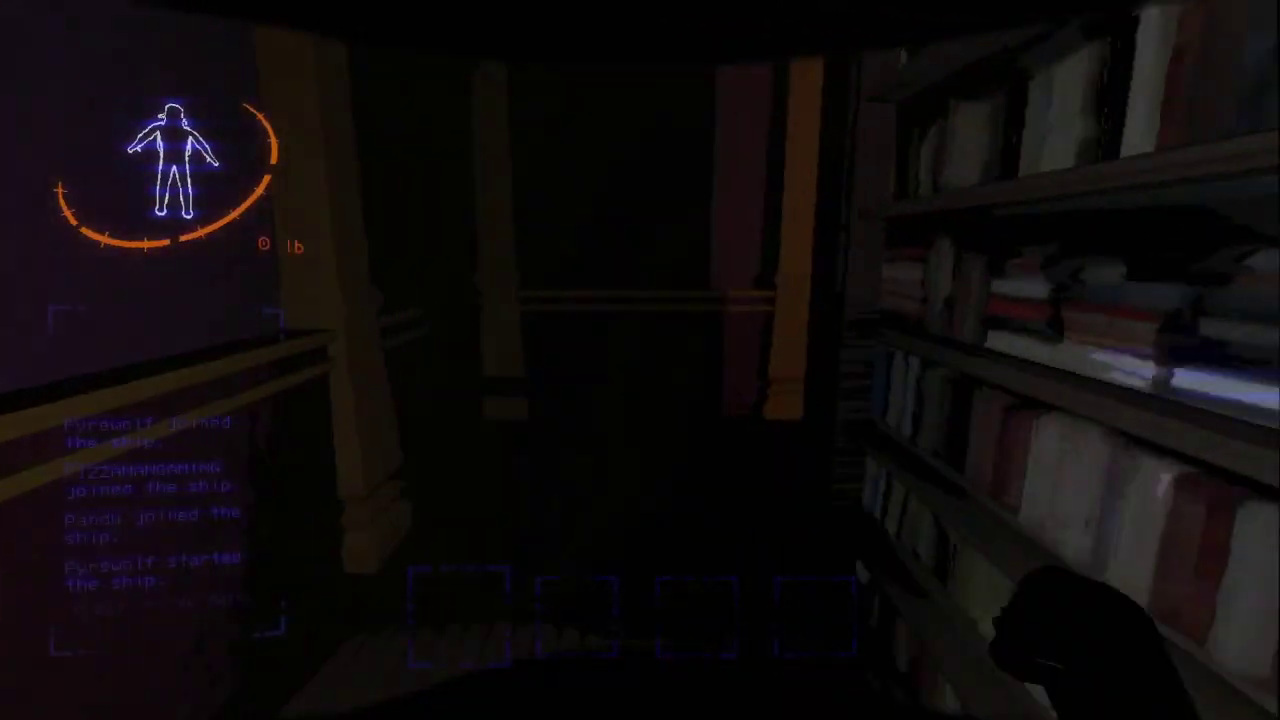
{"action": "key", "text": "w"}
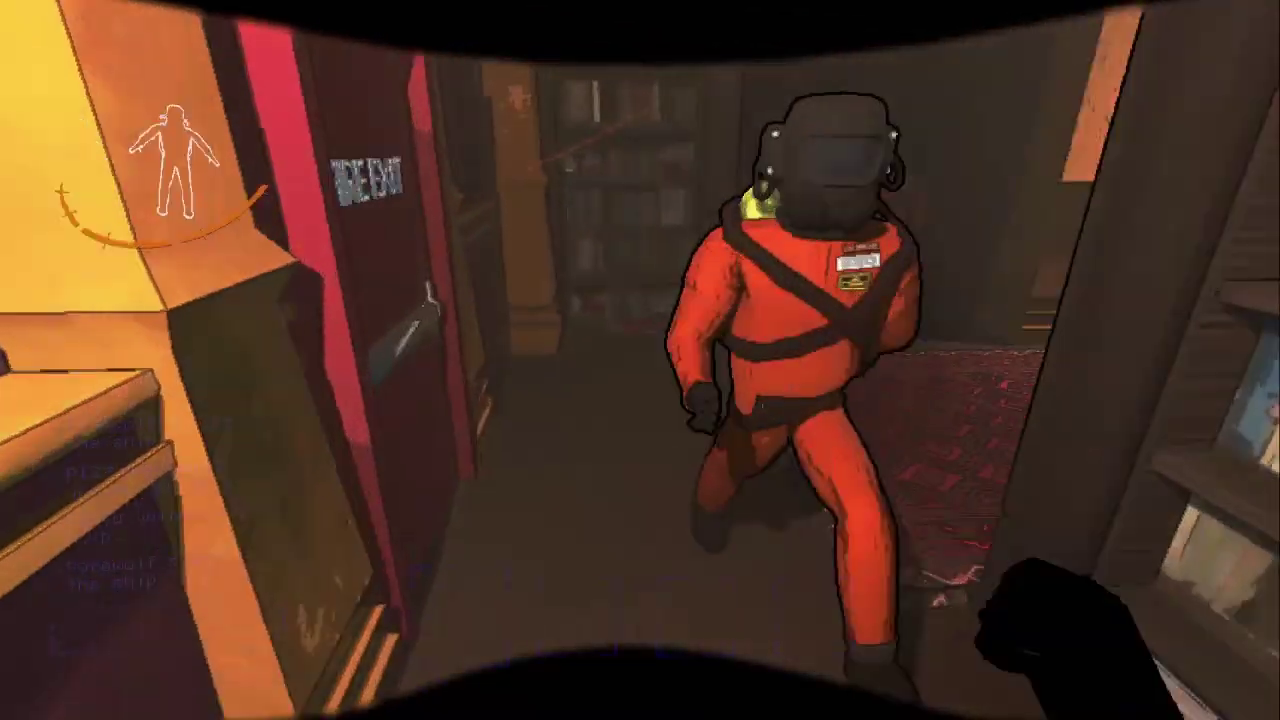
{"action": "key", "text": "e"}
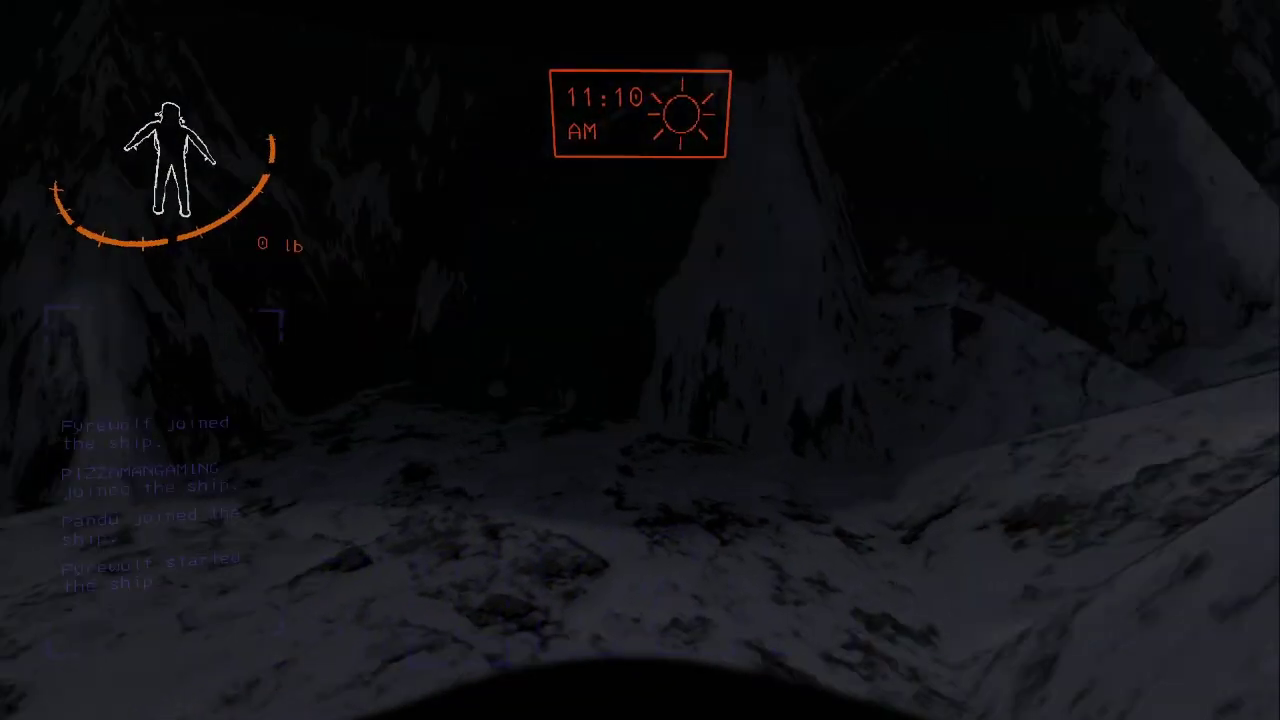
{"action": "key", "text": "e"}
{"action": "key", "text": "w"}
{"action": "key", "text": "w"}
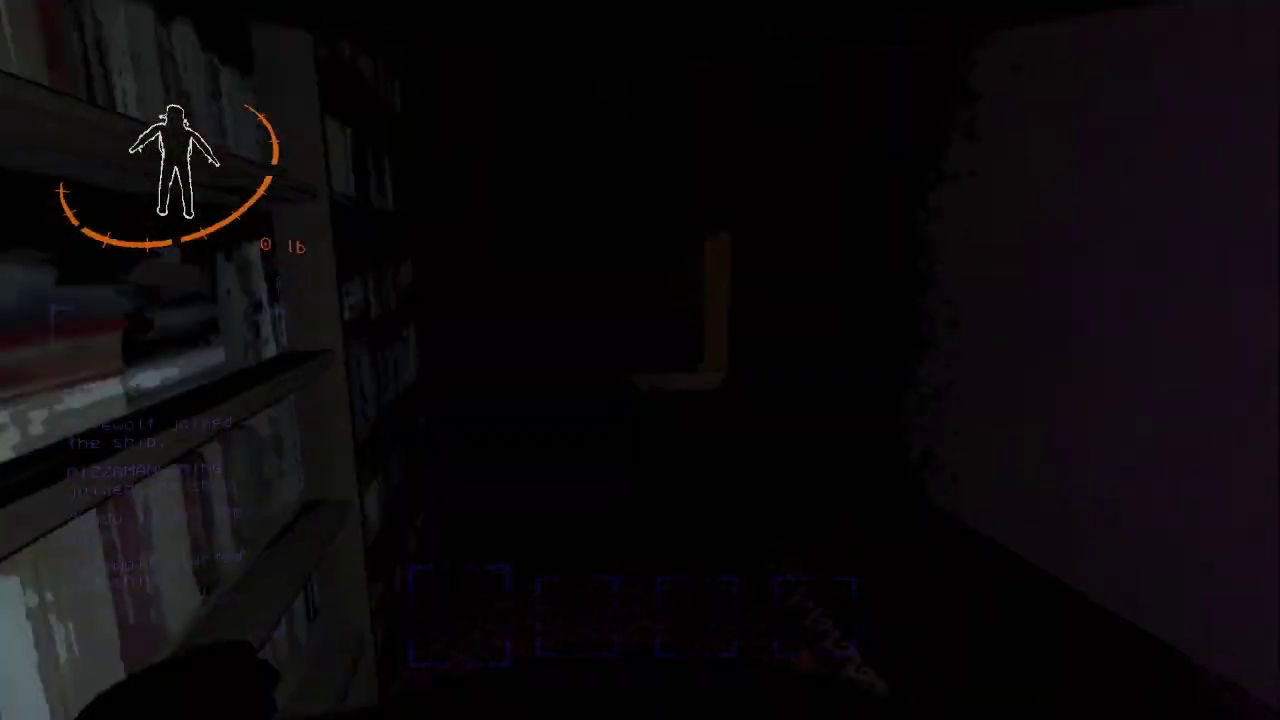
{"action": "key", "text": "w"}
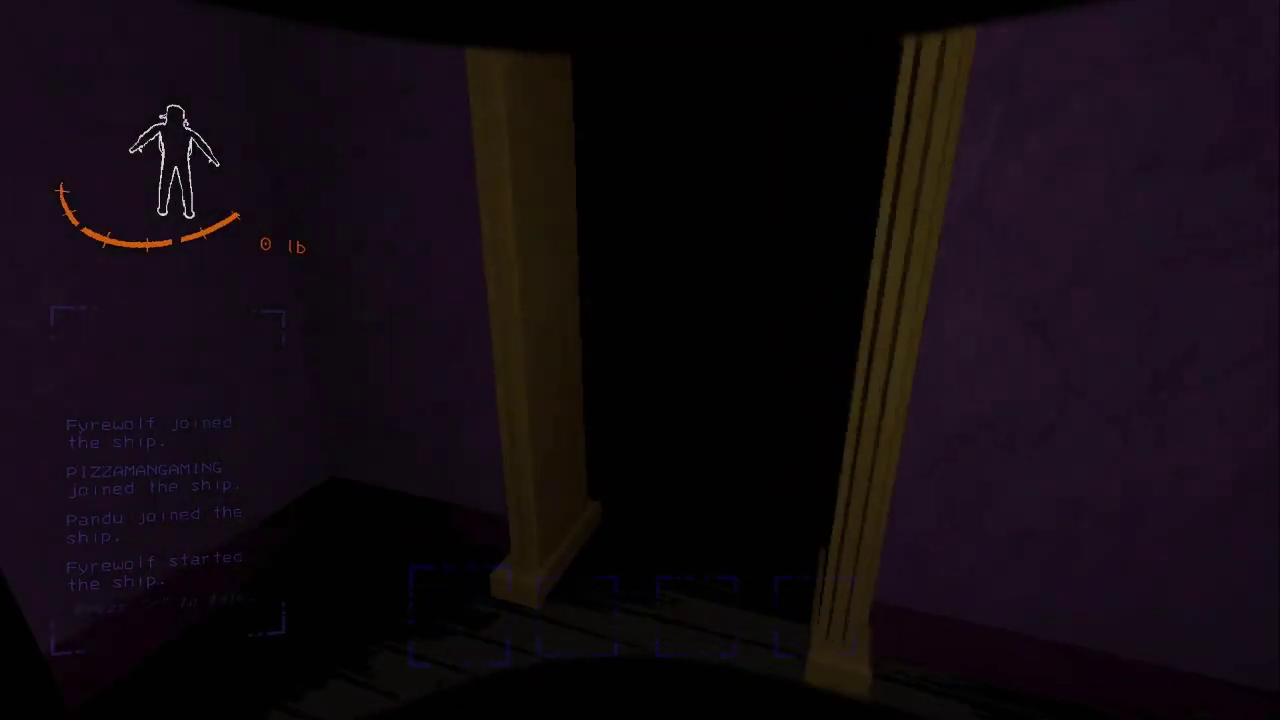
{"action": "key", "text": "w"}
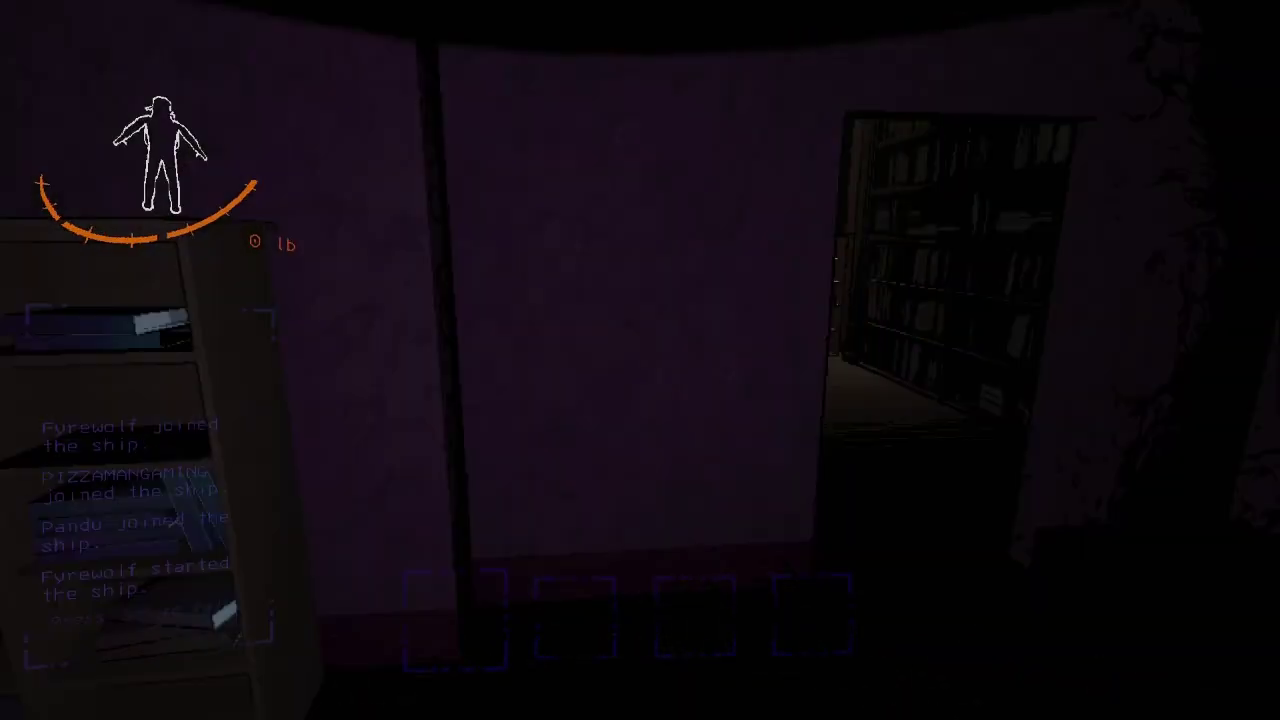
{"action": "key", "text": "w"}
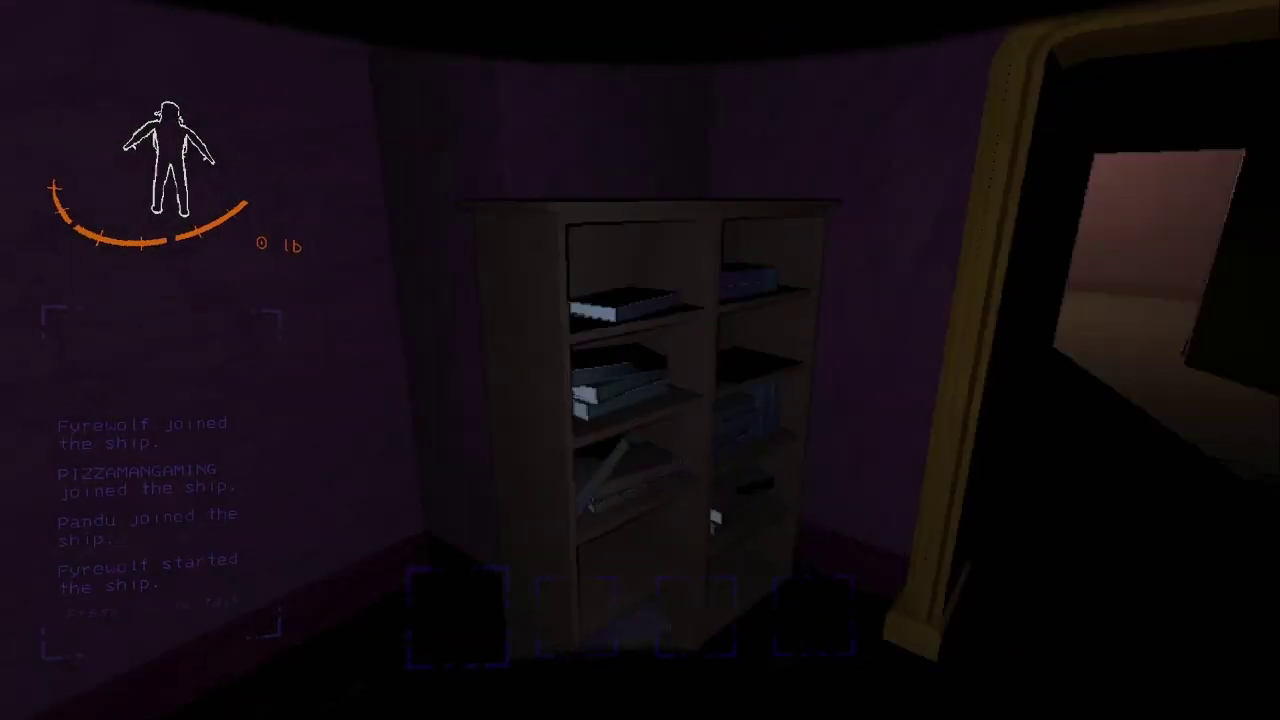
{"action": "key", "text": "w"}
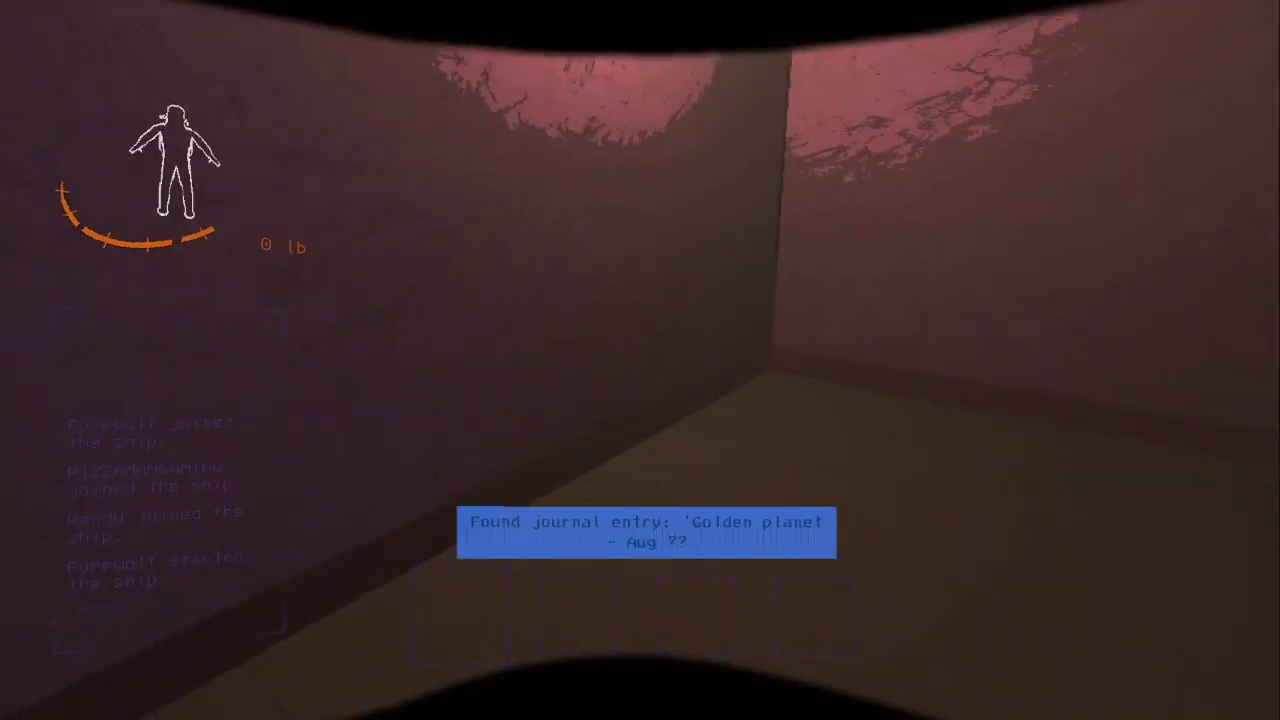
{"action": "key", "text": "w"}
{"action": "key", "text": "w"}
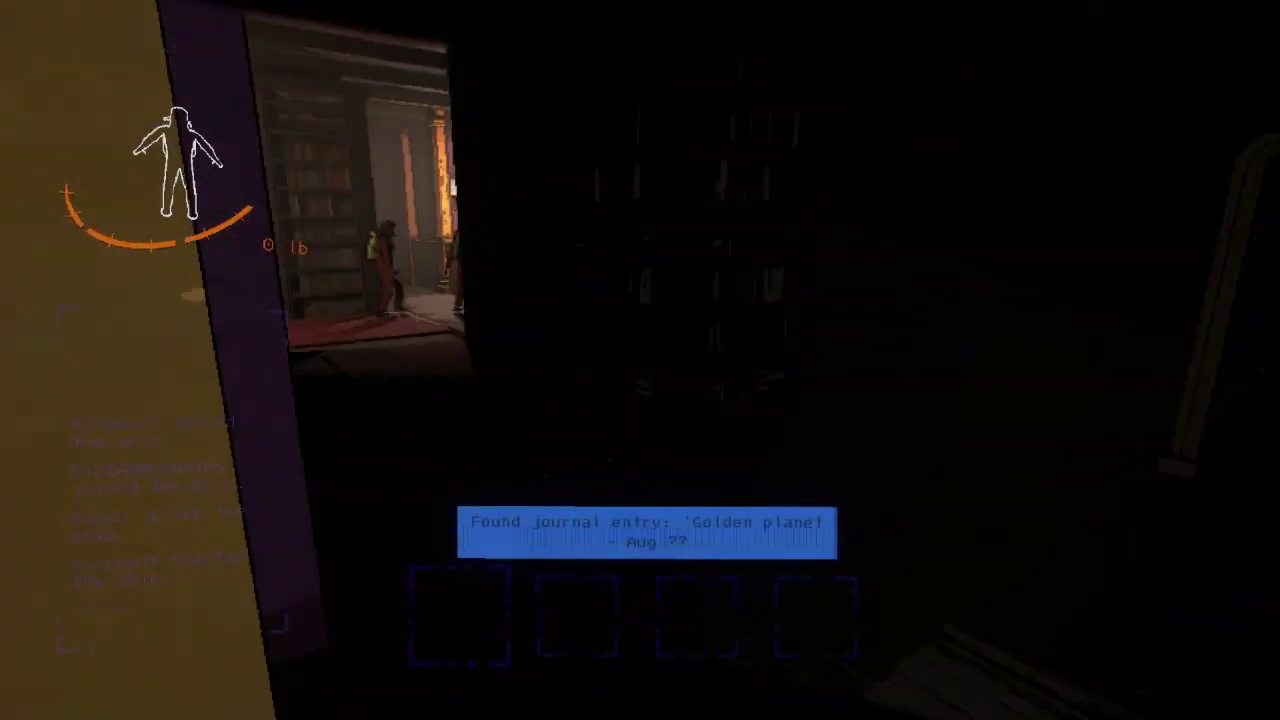
{"action": "key", "text": "w"}
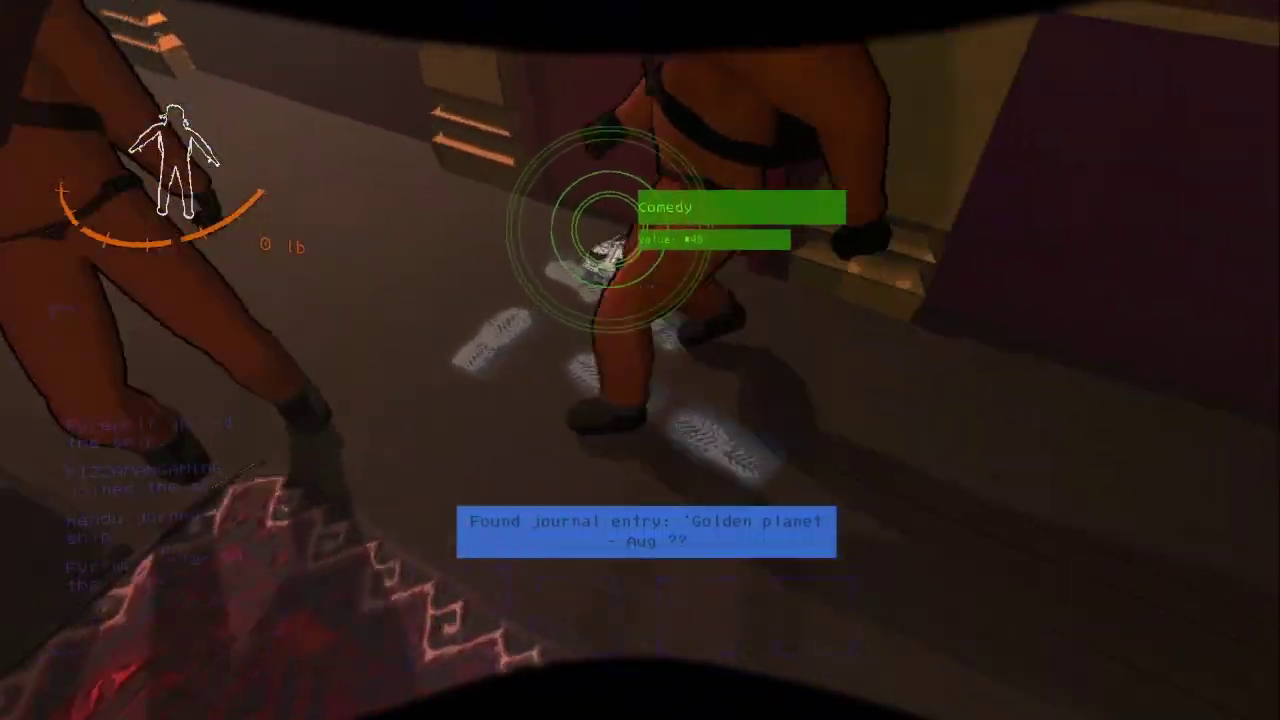
{"action": "key", "text": "w"}
{"action": "key", "text": "w"}
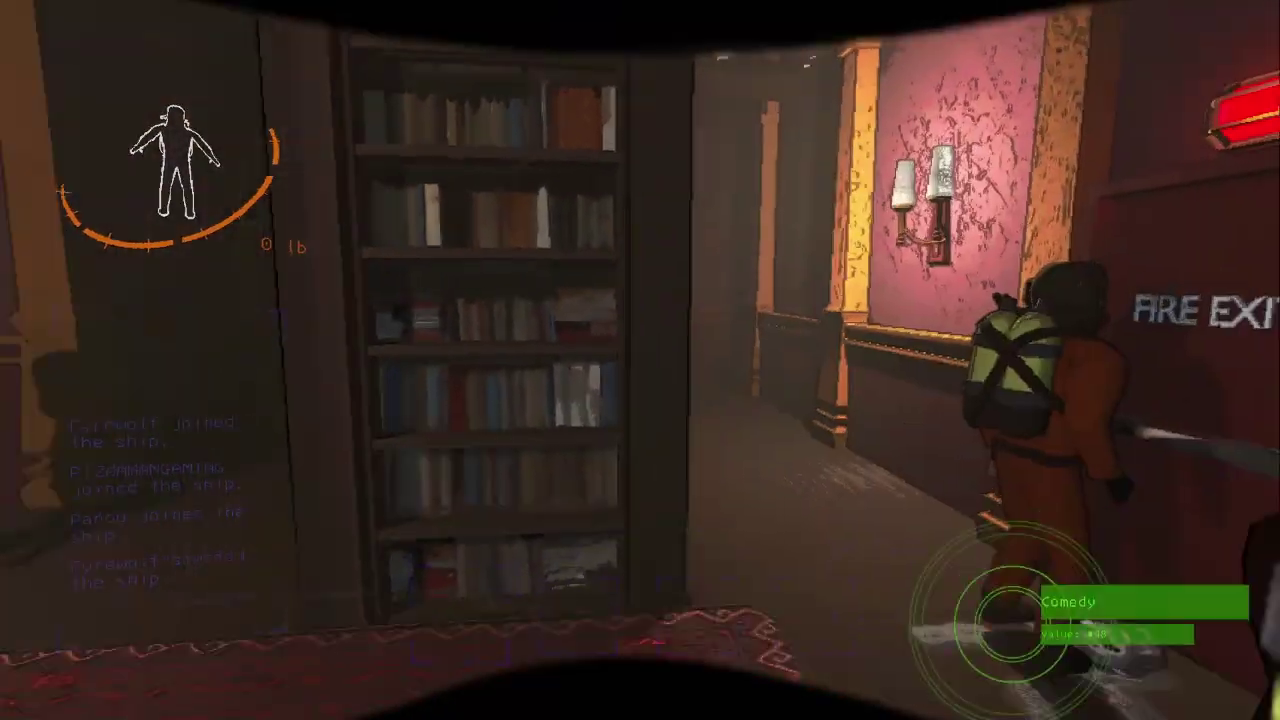
{"action": "key", "text": "w"}
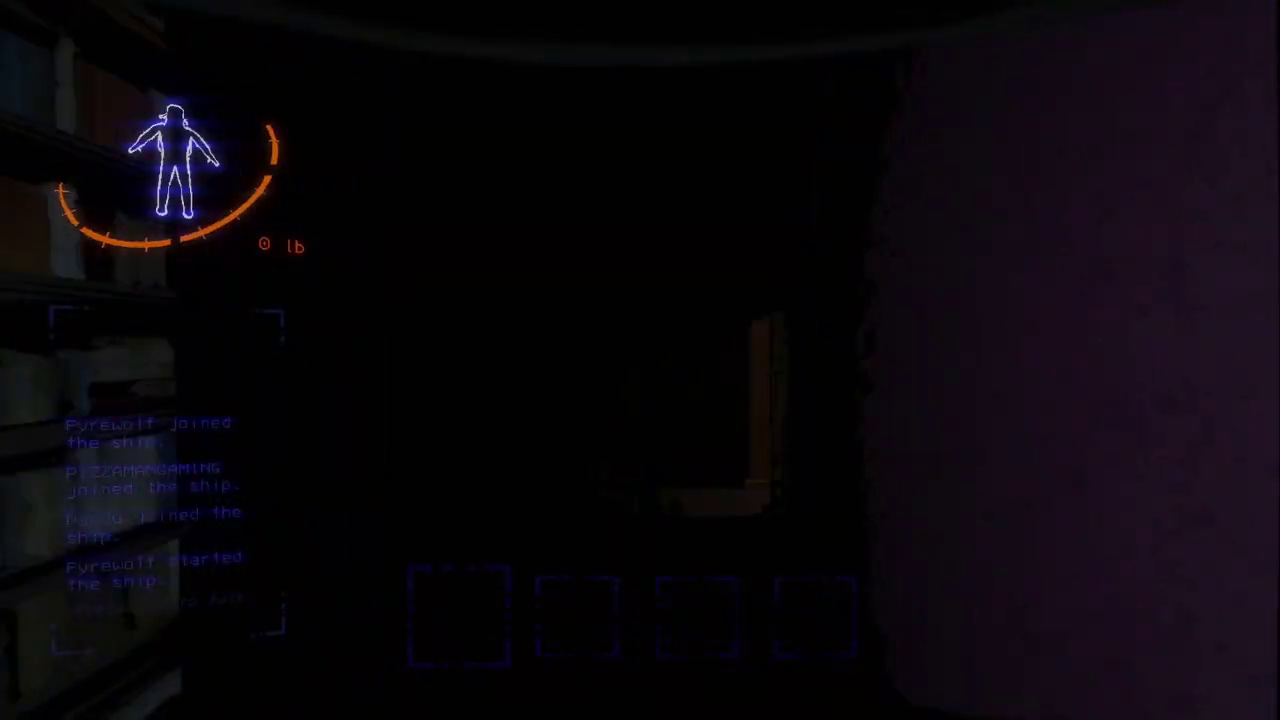
{"action": "key", "text": "w"}
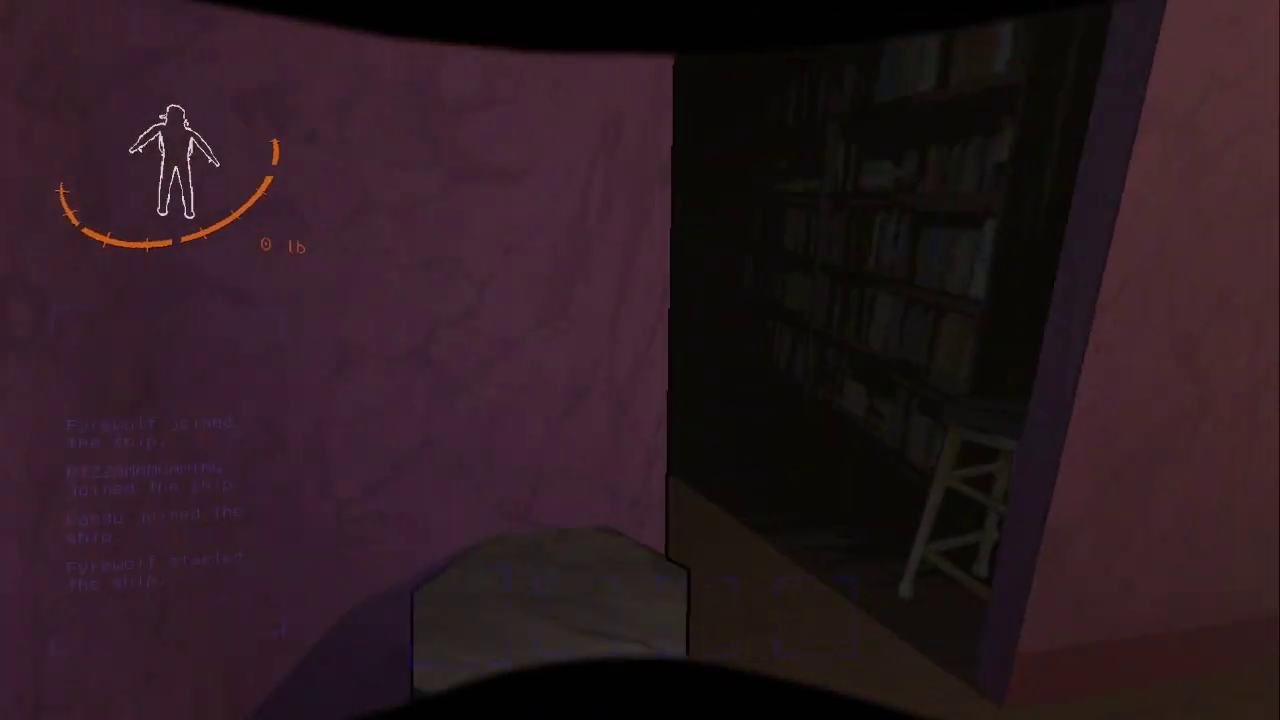
{"action": "key", "text": "w"}
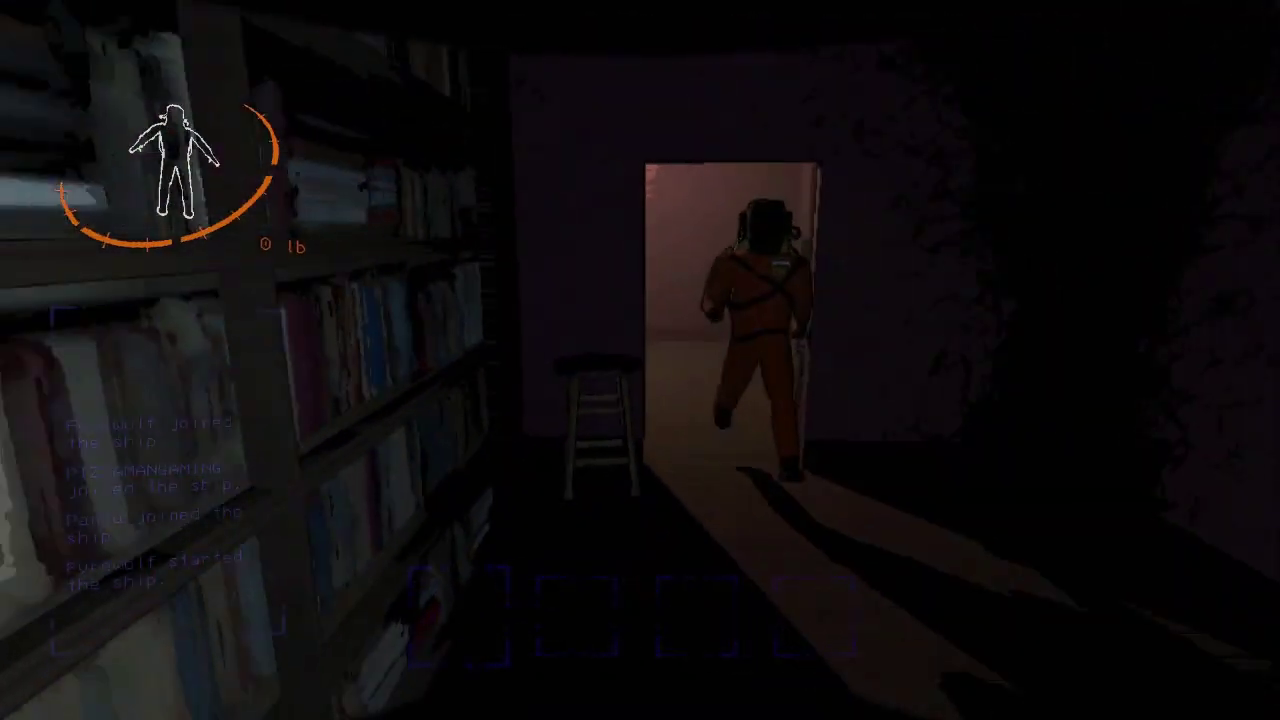
{"action": "key", "text": "w"}
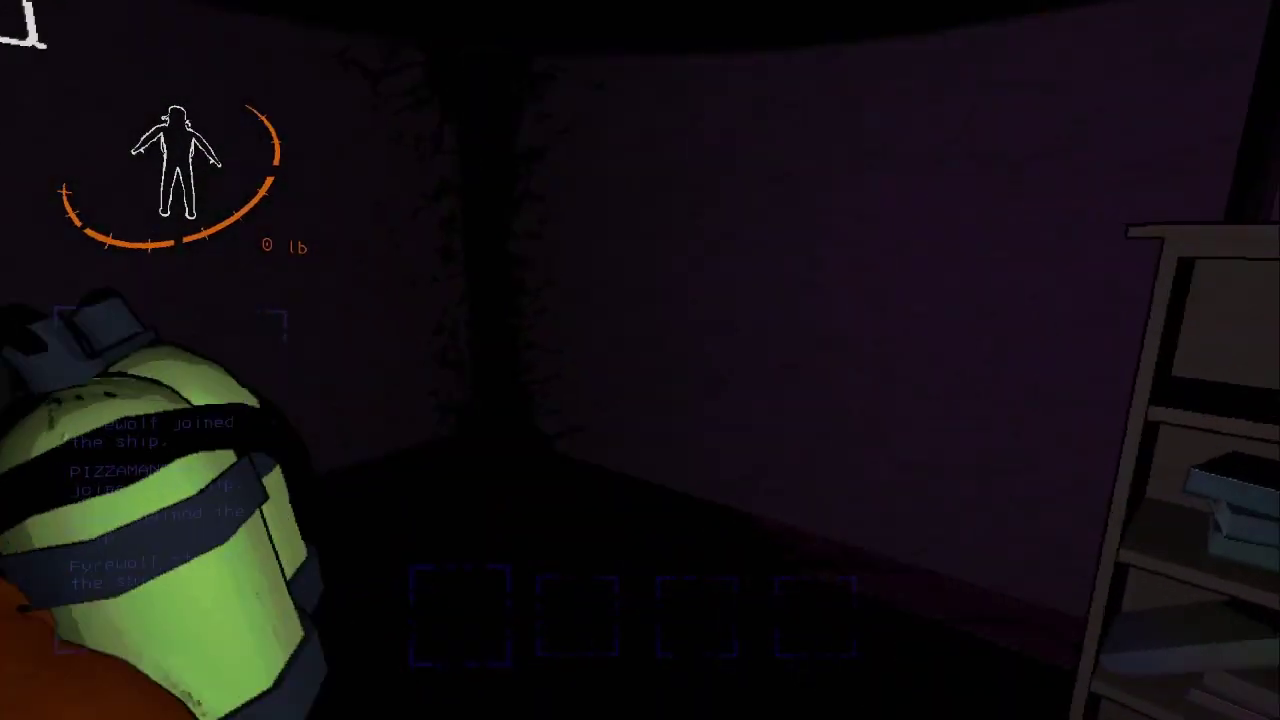
{"action": "key", "text": "w"}
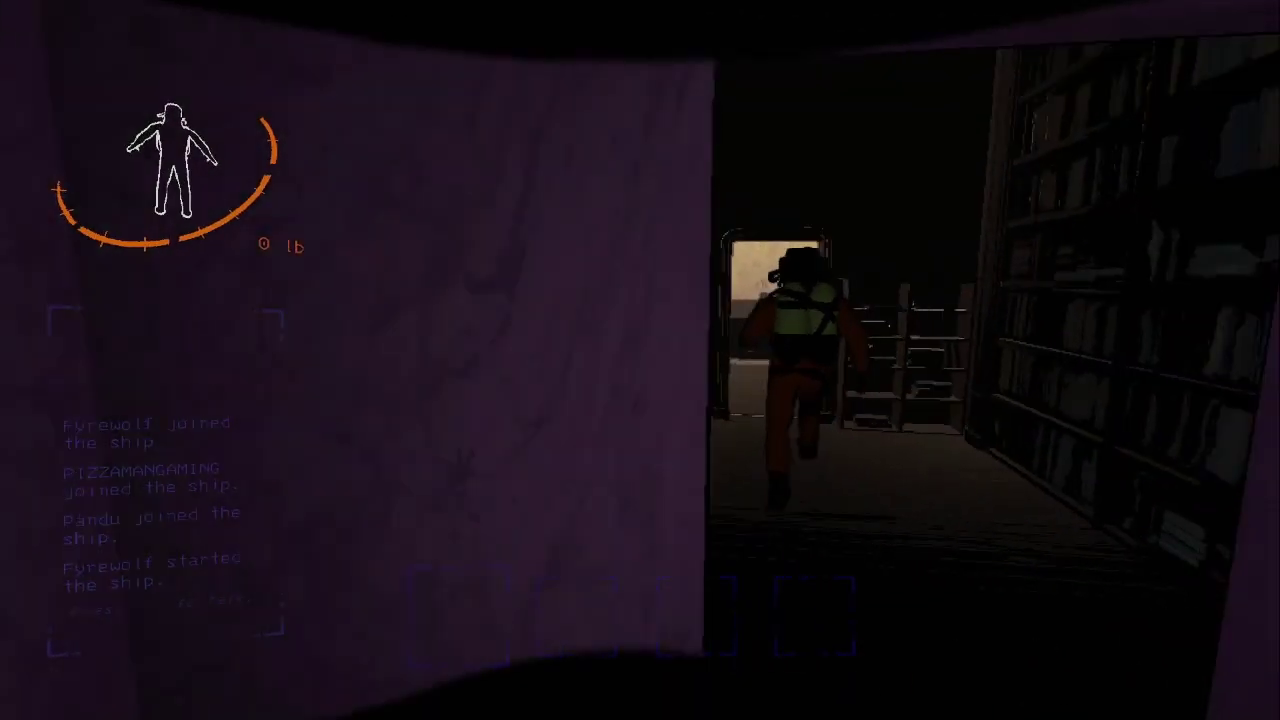
{"action": "key", "text": "w"}
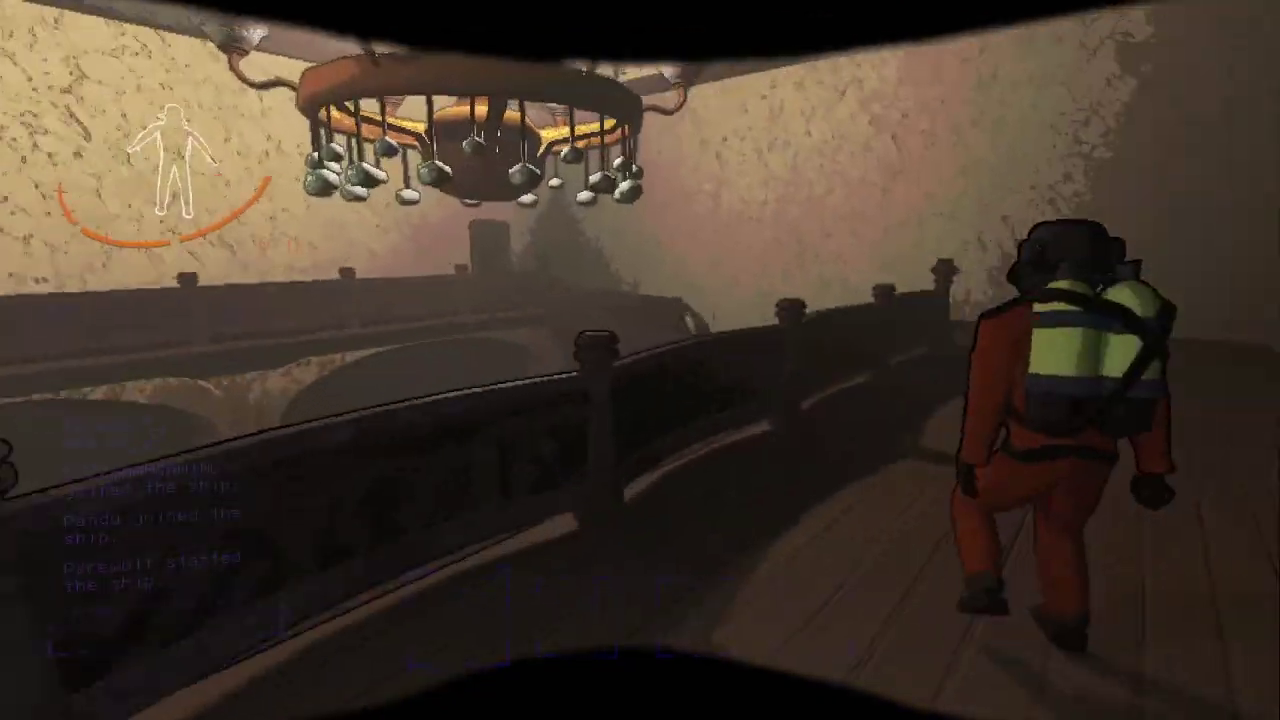
{"action": "key", "text": "w"}
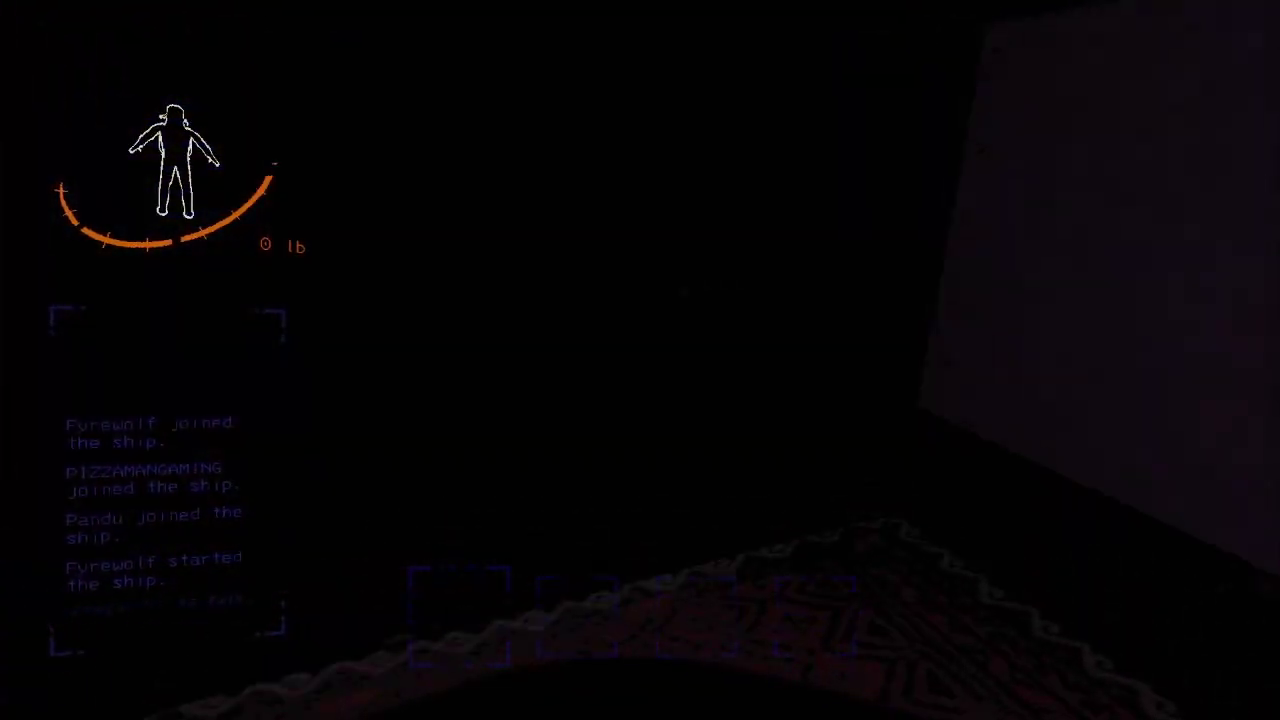
{"action": "key", "text": "w"}
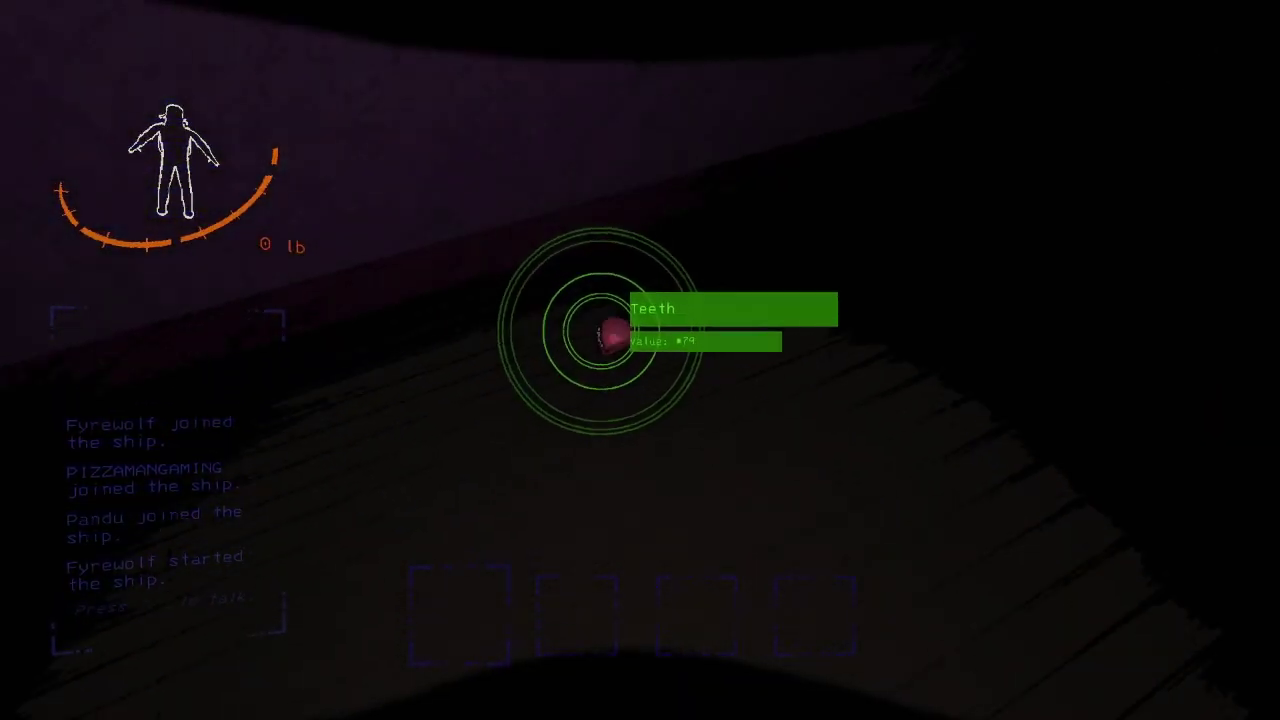
{"action": "key", "text": "e"}
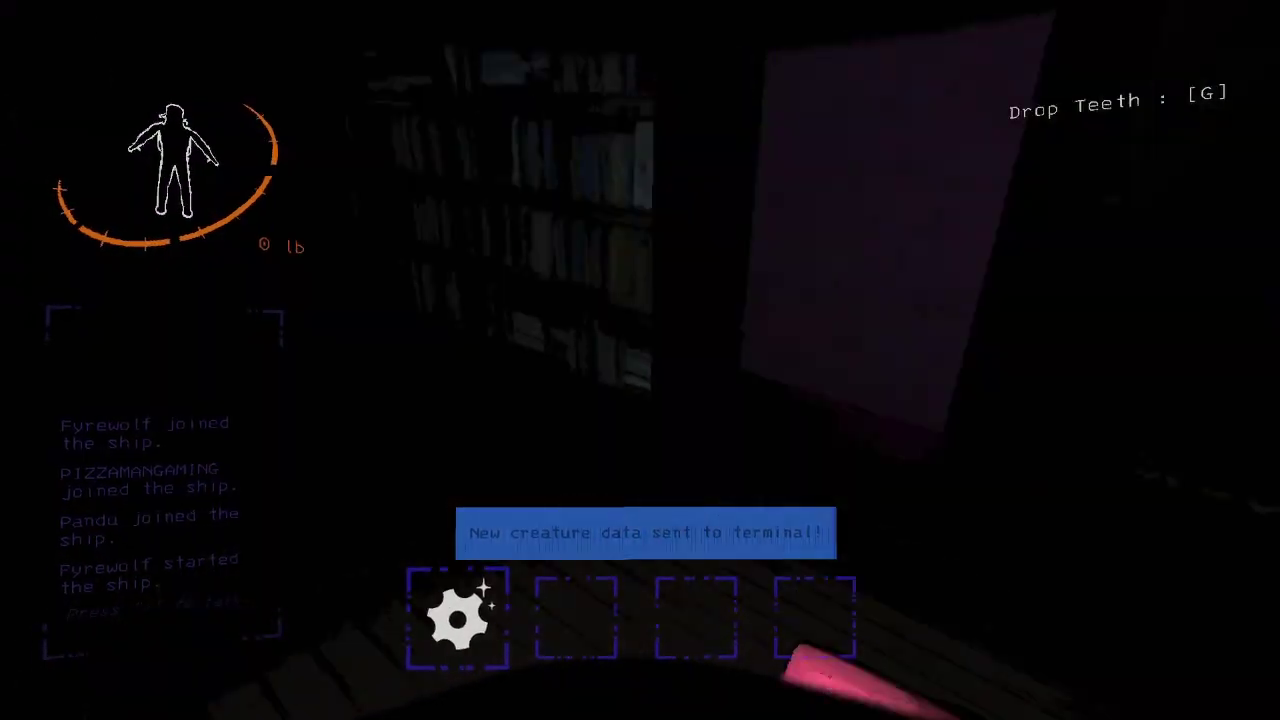
{"action": "key", "text": "w"}
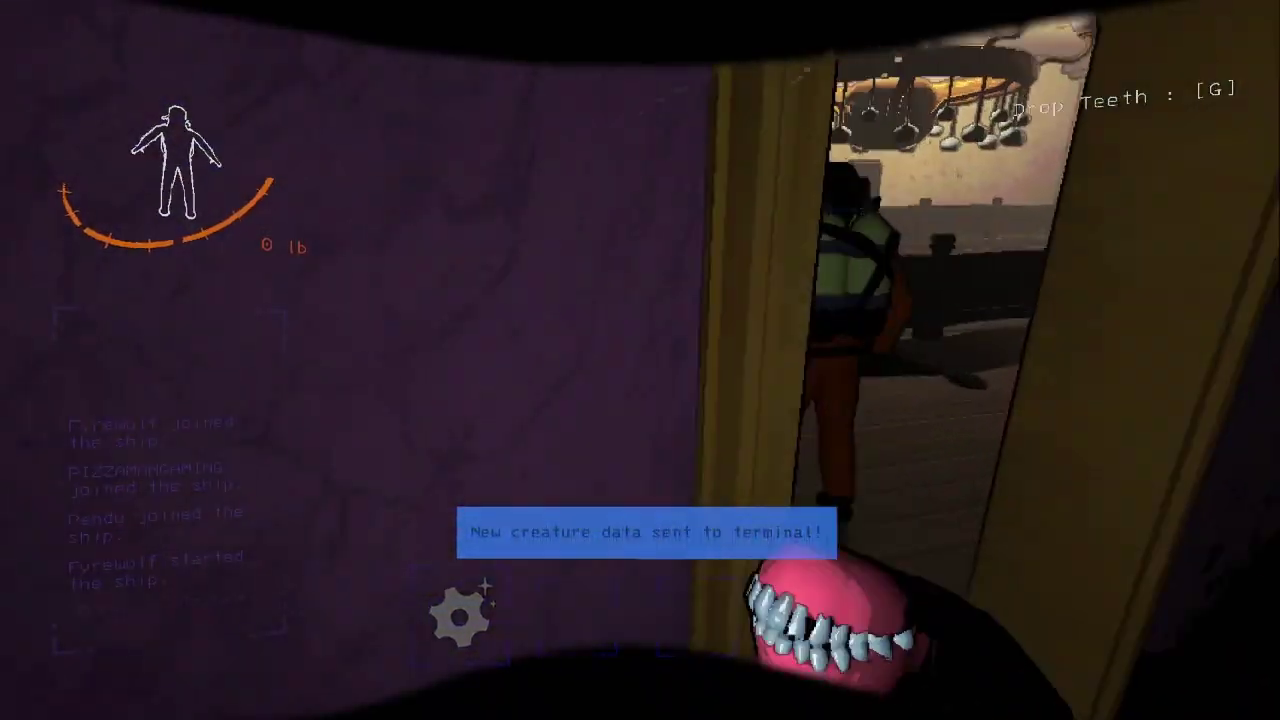
{"action": "key", "text": "w"}
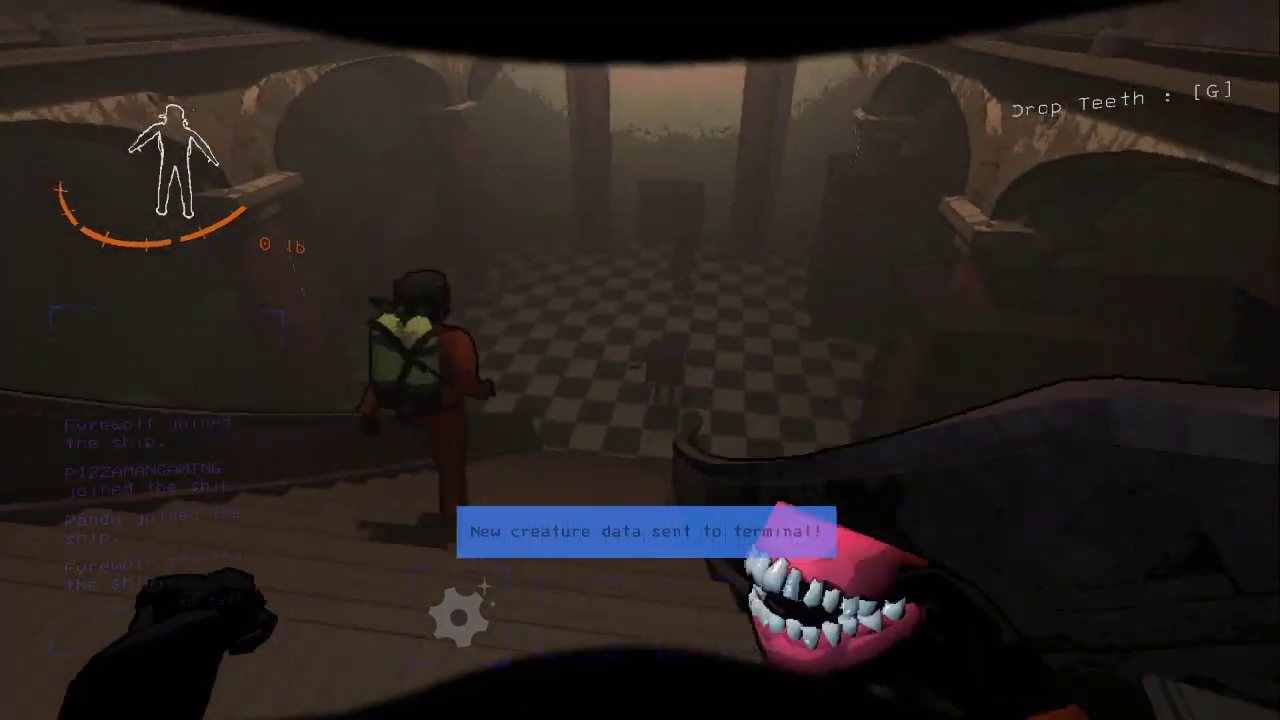
{"action": "key", "text": "w"}
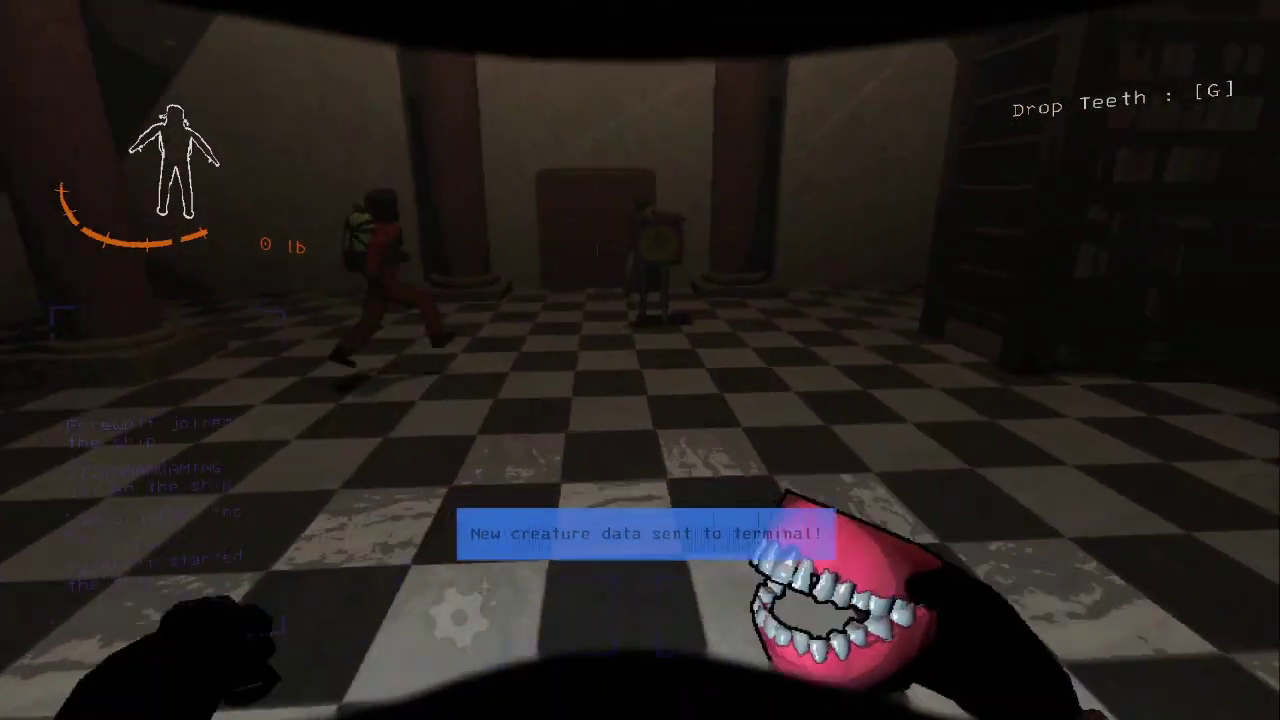
{"action": "key", "text": "w"}
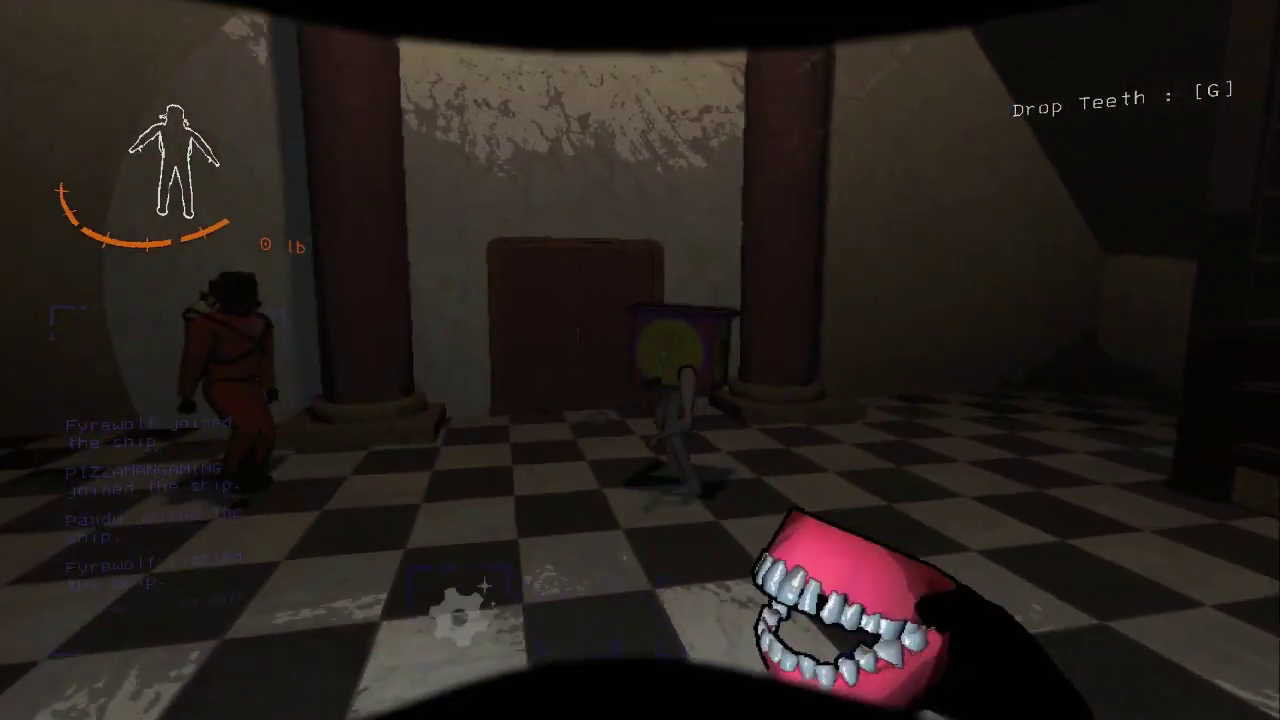
{"action": "key", "text": "g"}
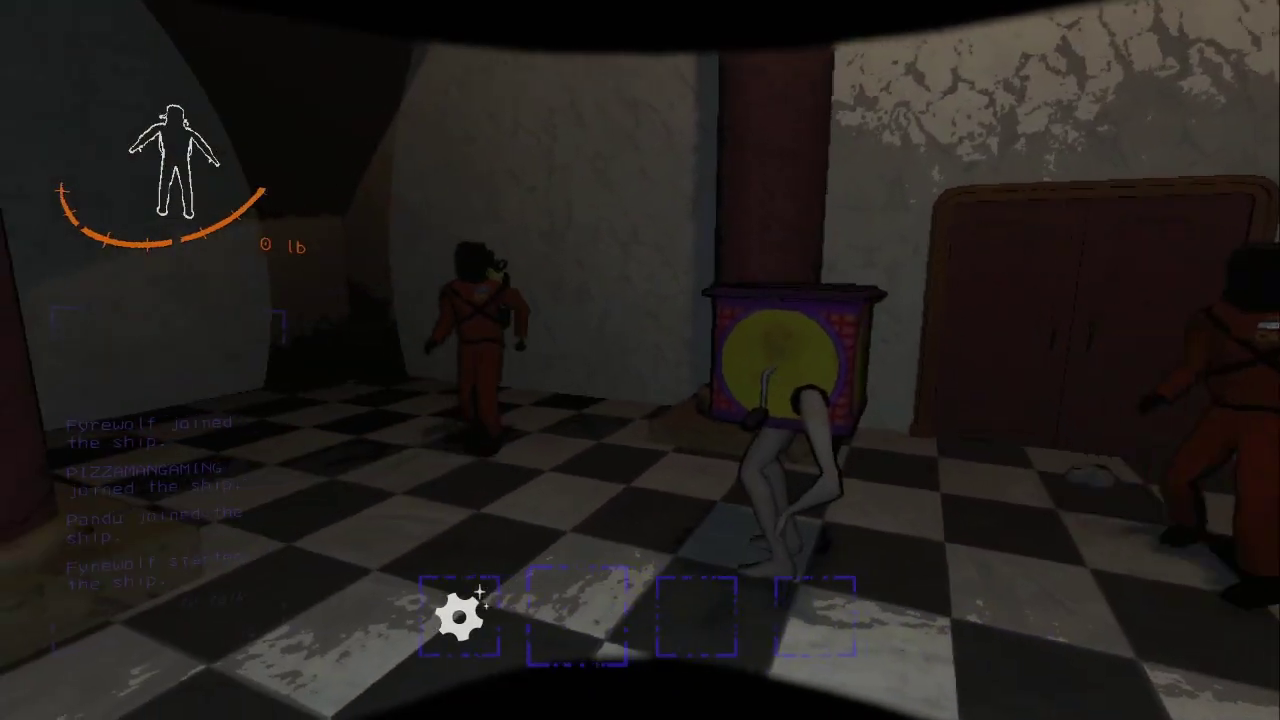
{"action": "key", "text": "w"}
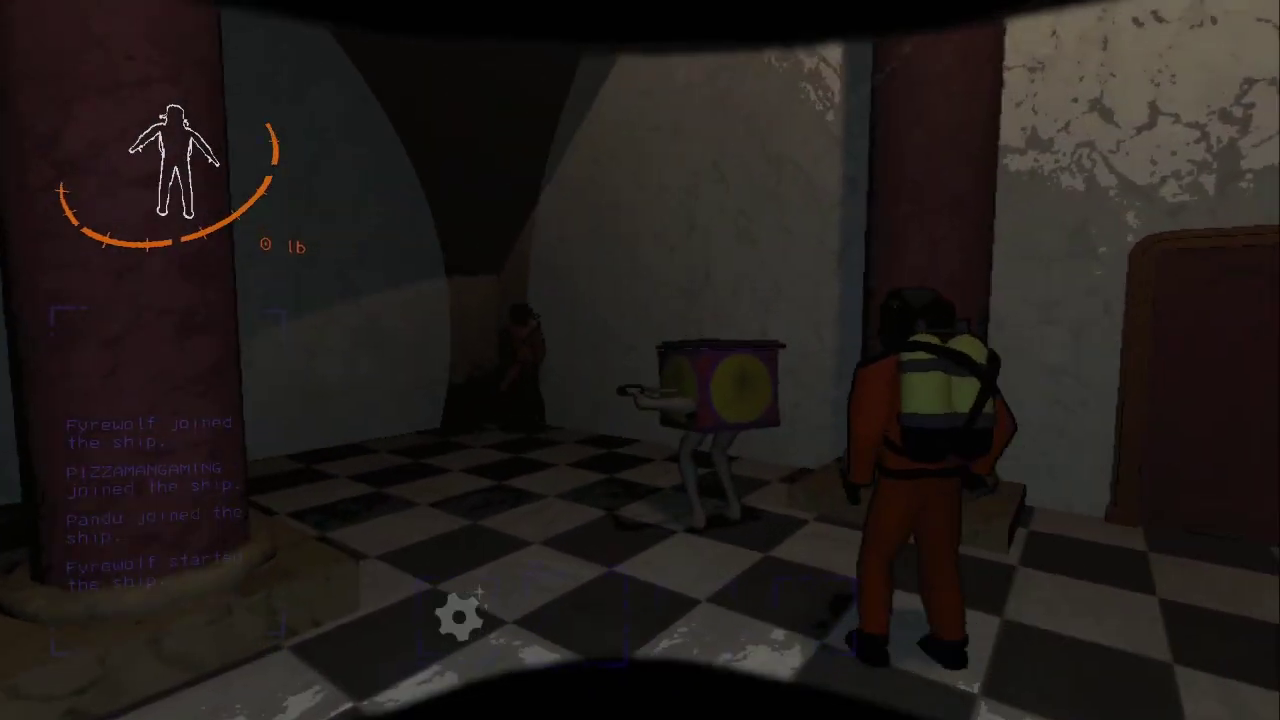
{"action": "key", "text": "s"}
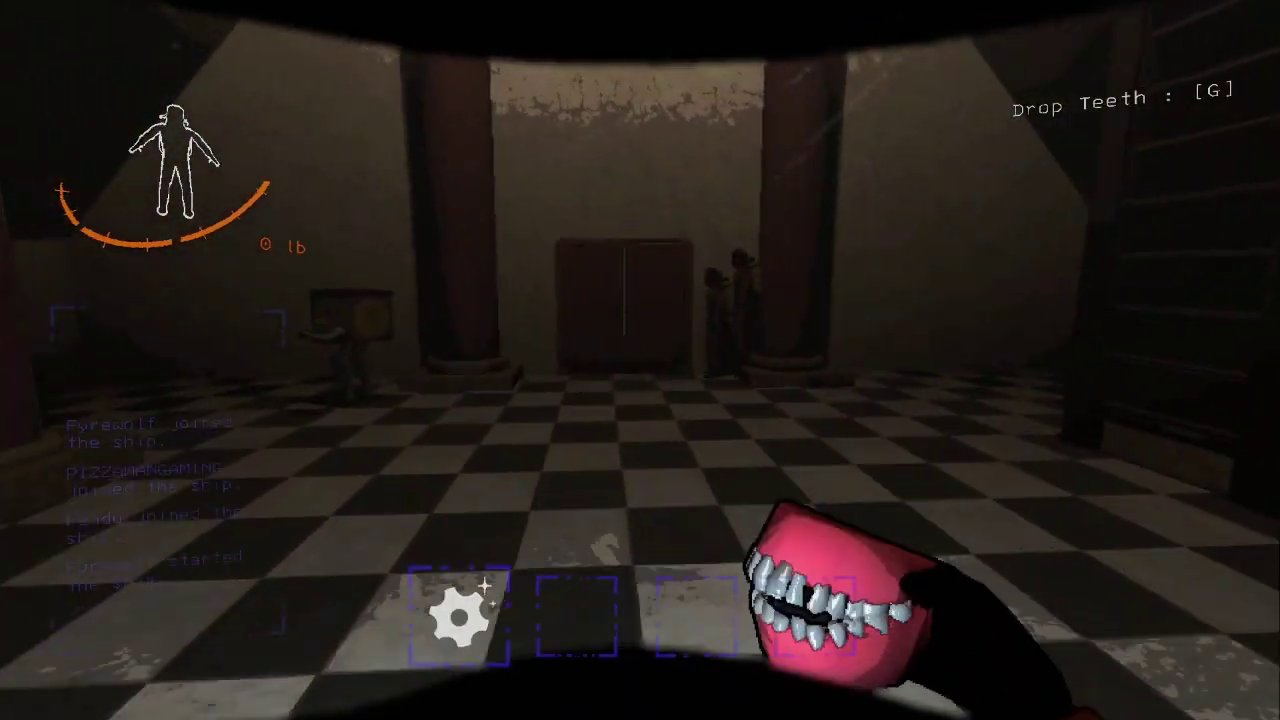
{"action": "key", "text": "w"}
{"action": "key", "text": "g"}
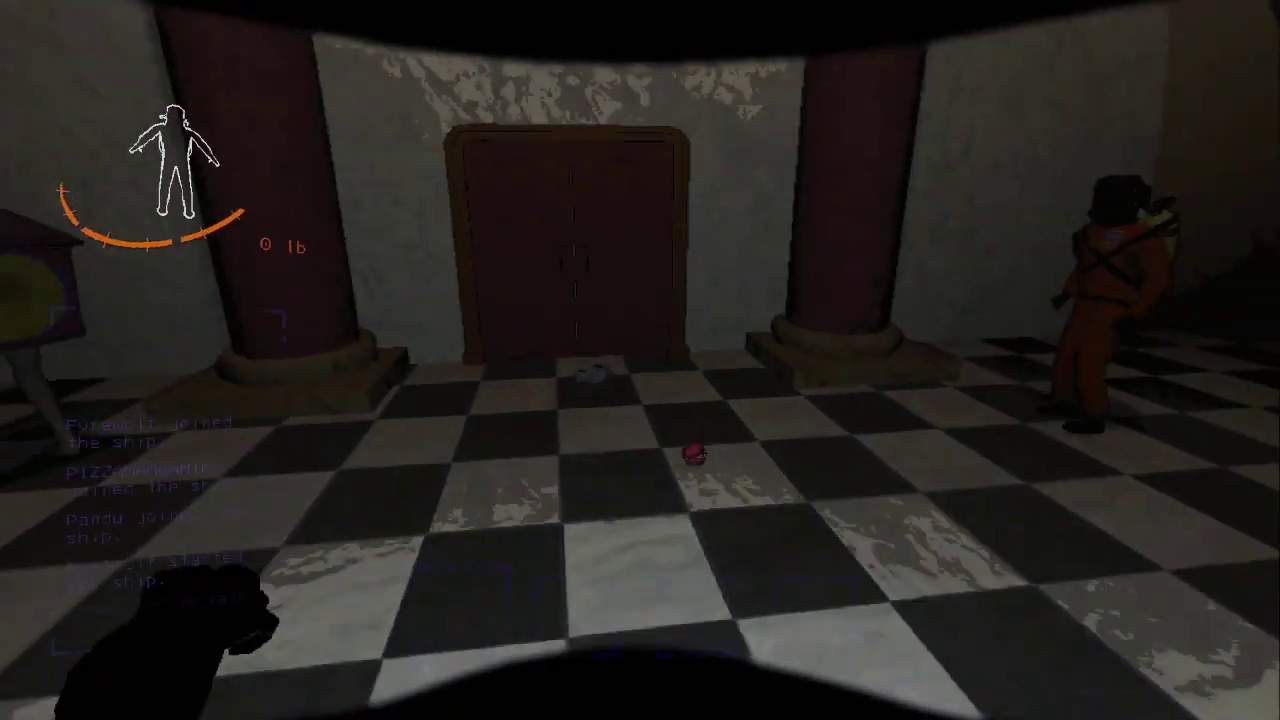
{"action": "key", "text": "s"}
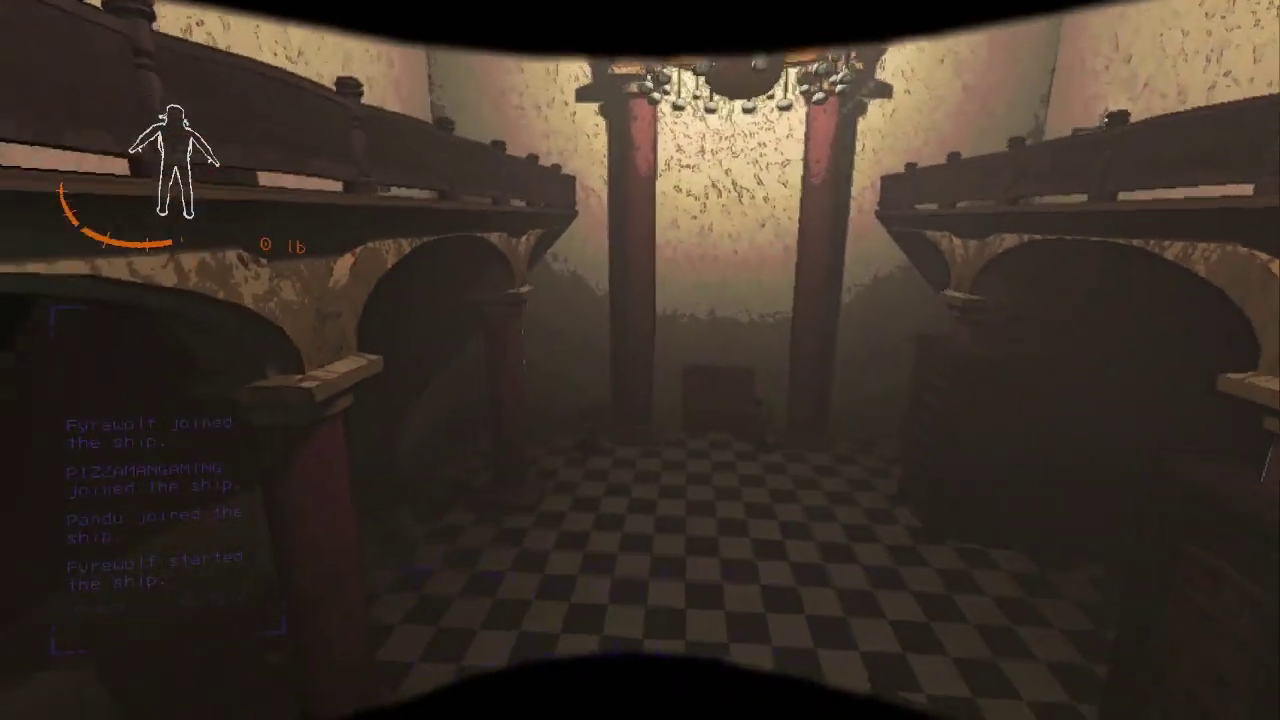
{"action": "key", "text": "w"}
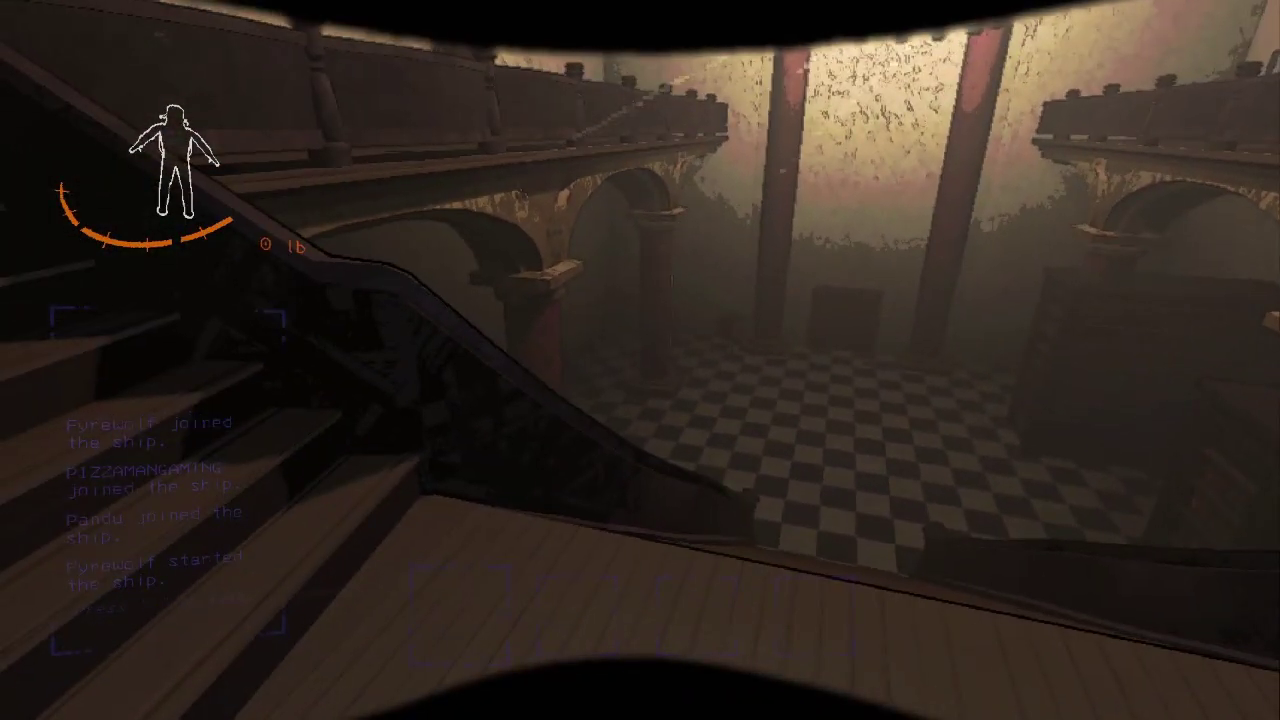
{"action": "key", "text": "w"}
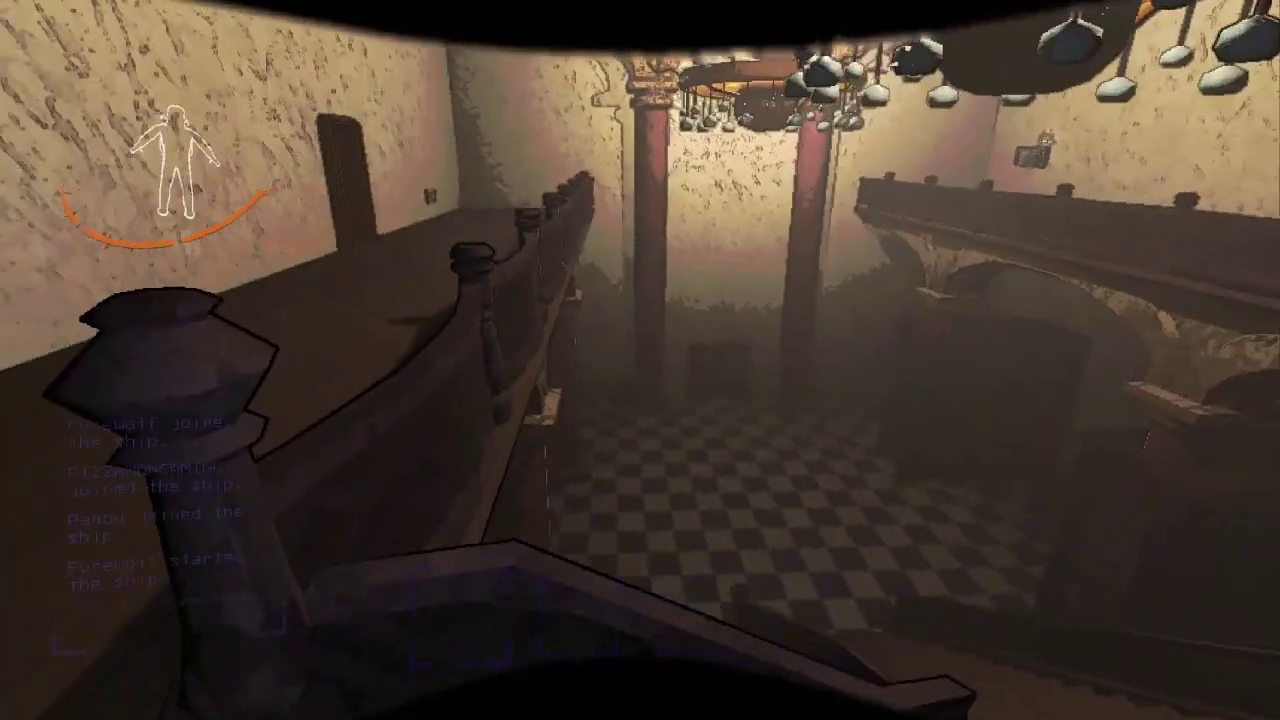
{"action": "key", "text": "w"}
{"action": "key", "text": "w"}
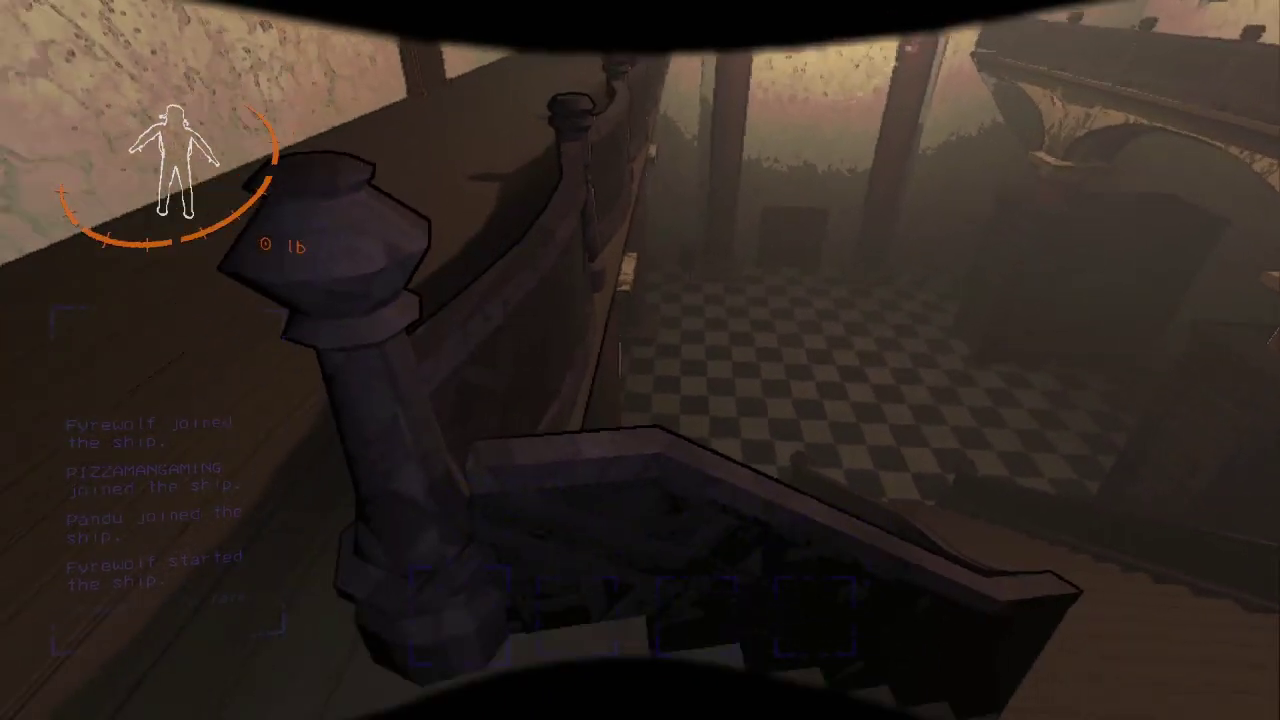
{"action": "key", "text": "w"}
{"action": "key", "text": "w"}
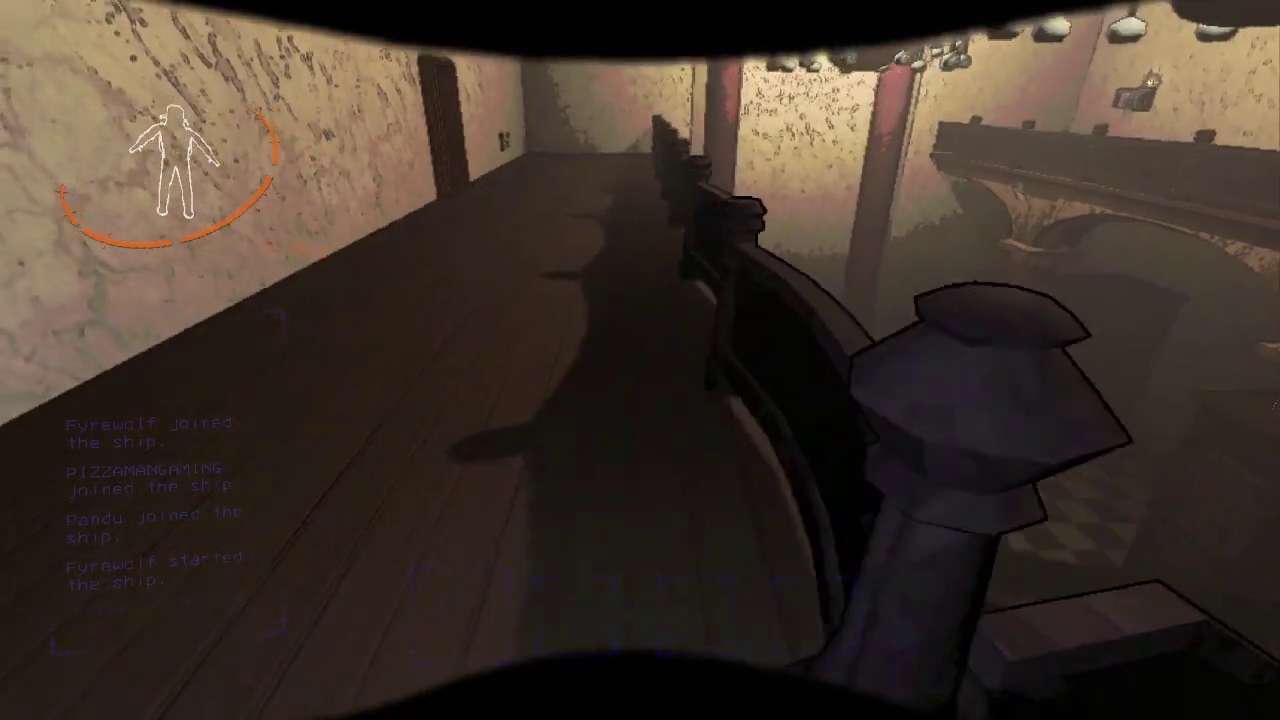
{"action": "key", "text": "w"}
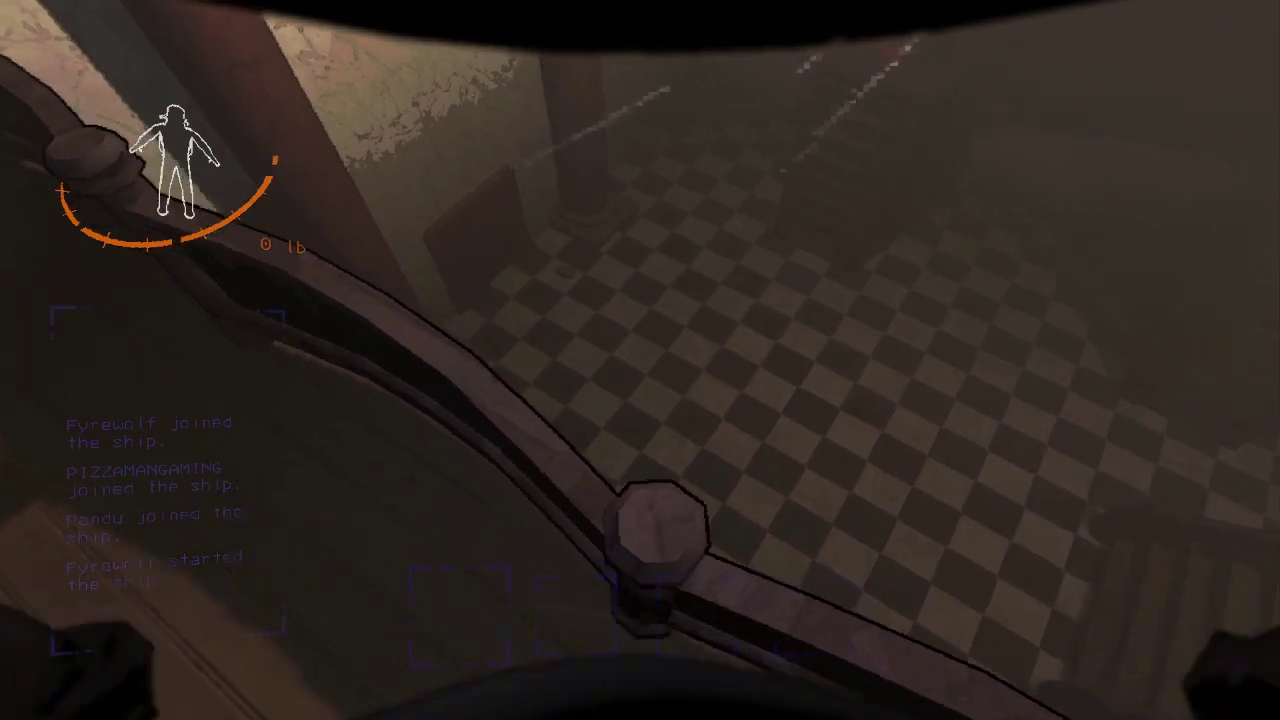
{"action": "key", "text": "w"}
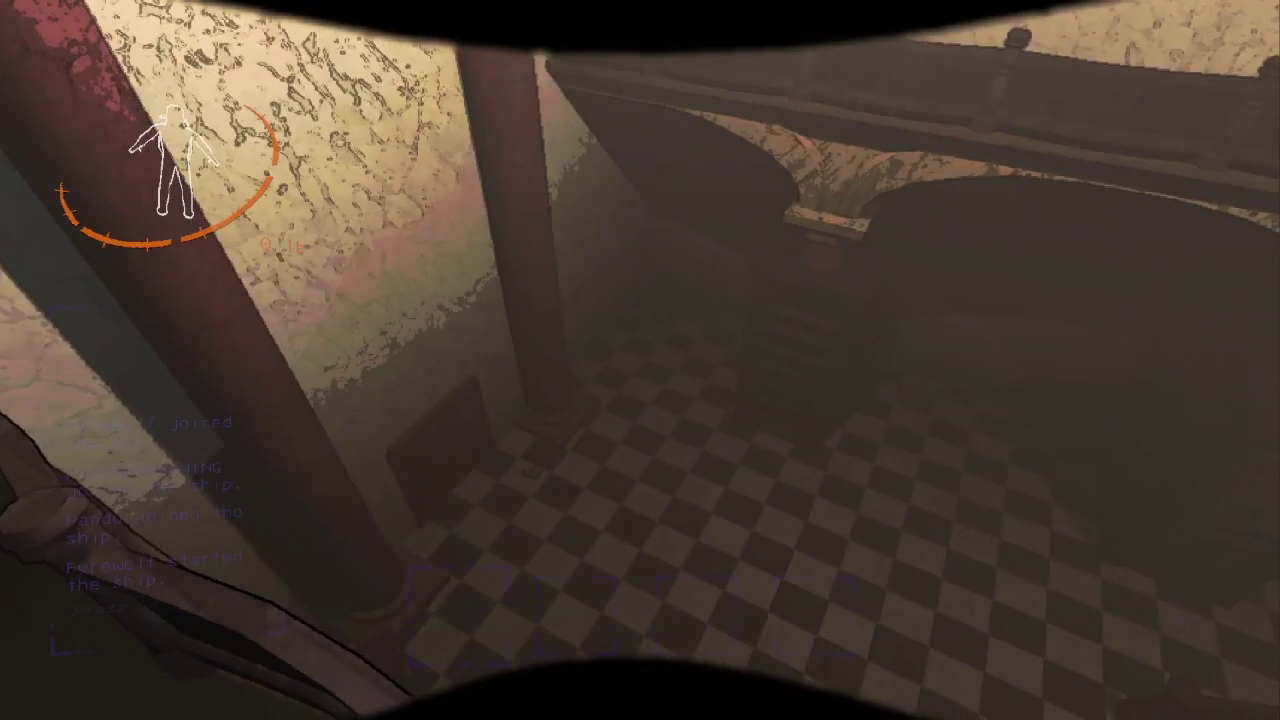
{"action": "key", "text": "w"}
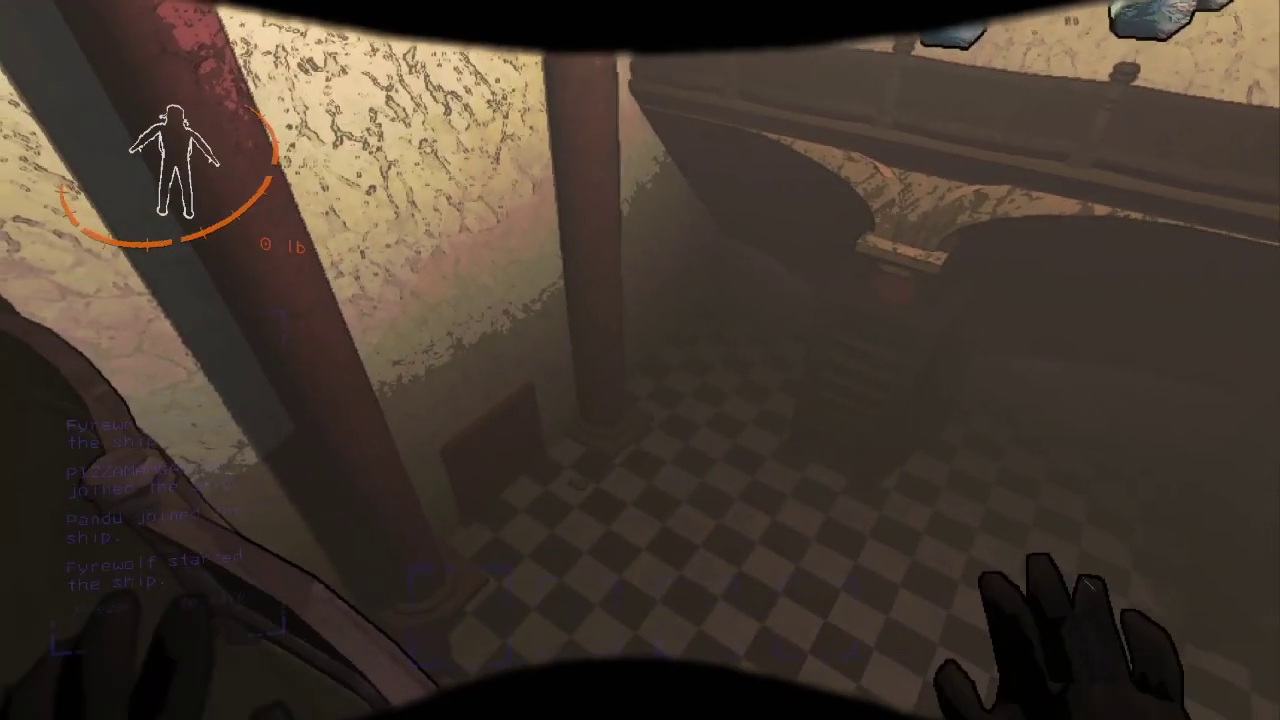
{"action": "key", "text": "w"}
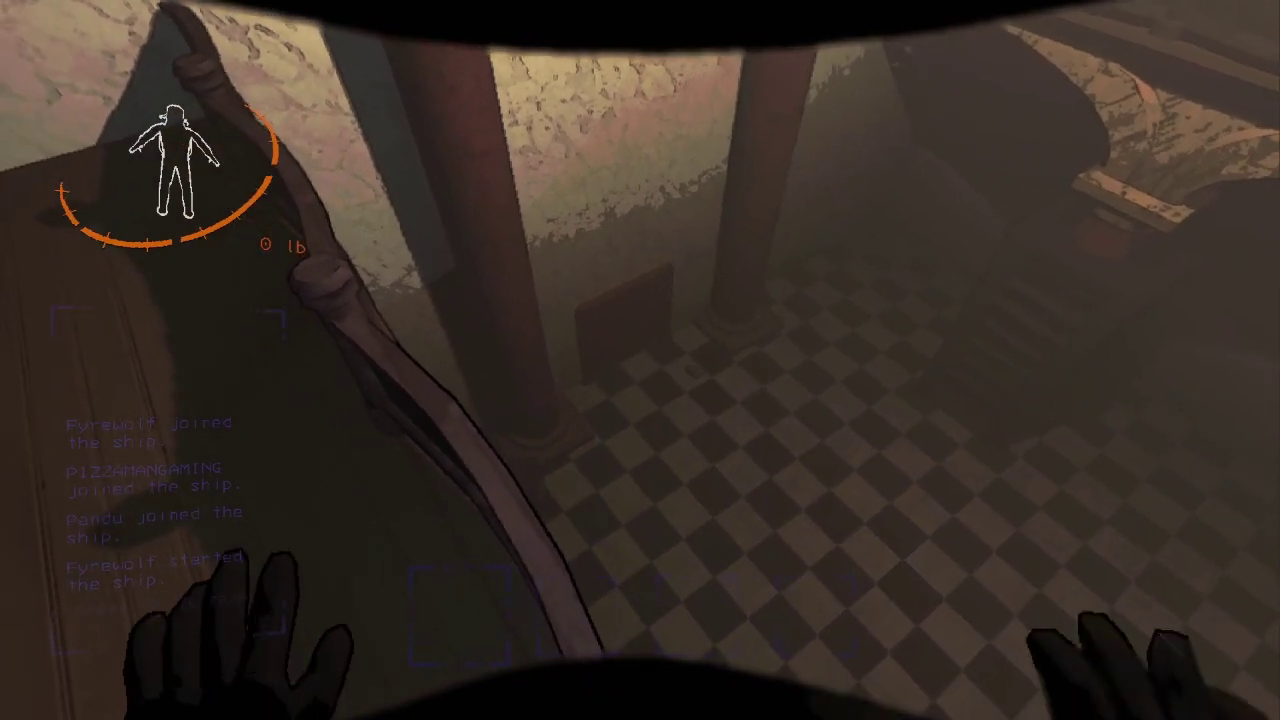
{"action": "key", "text": "w"}
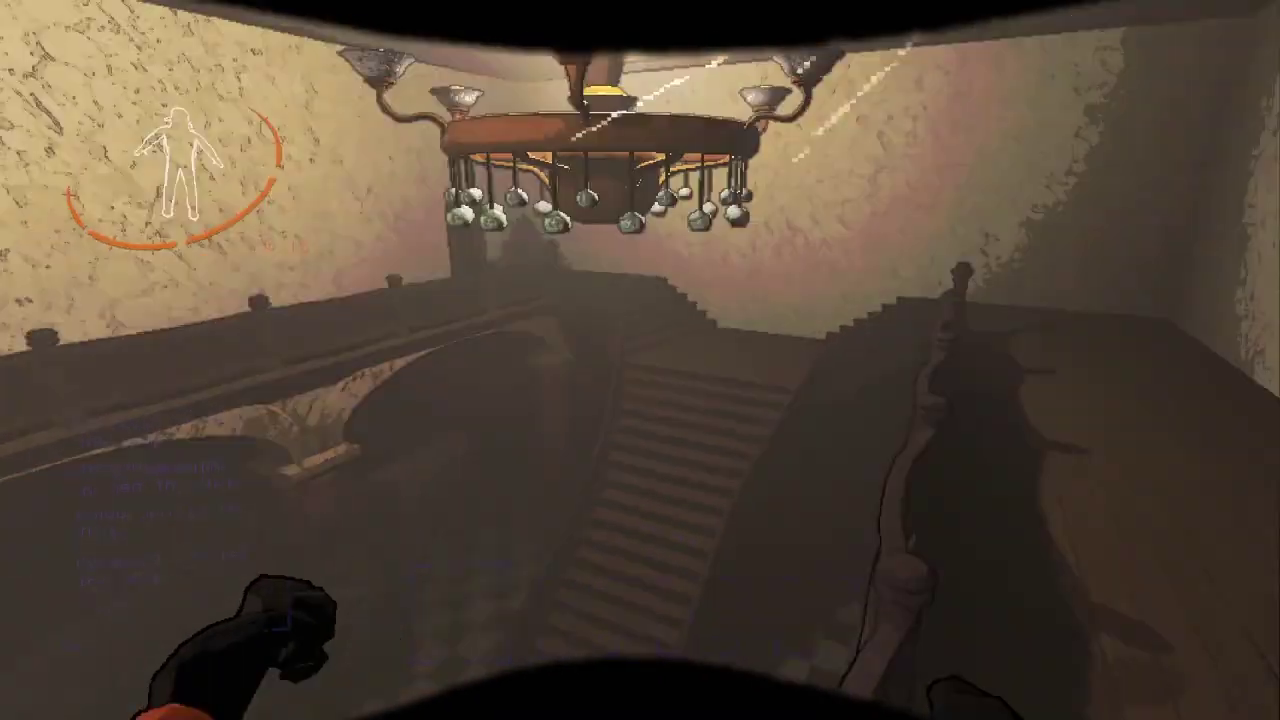
{"action": "key", "text": "w"}
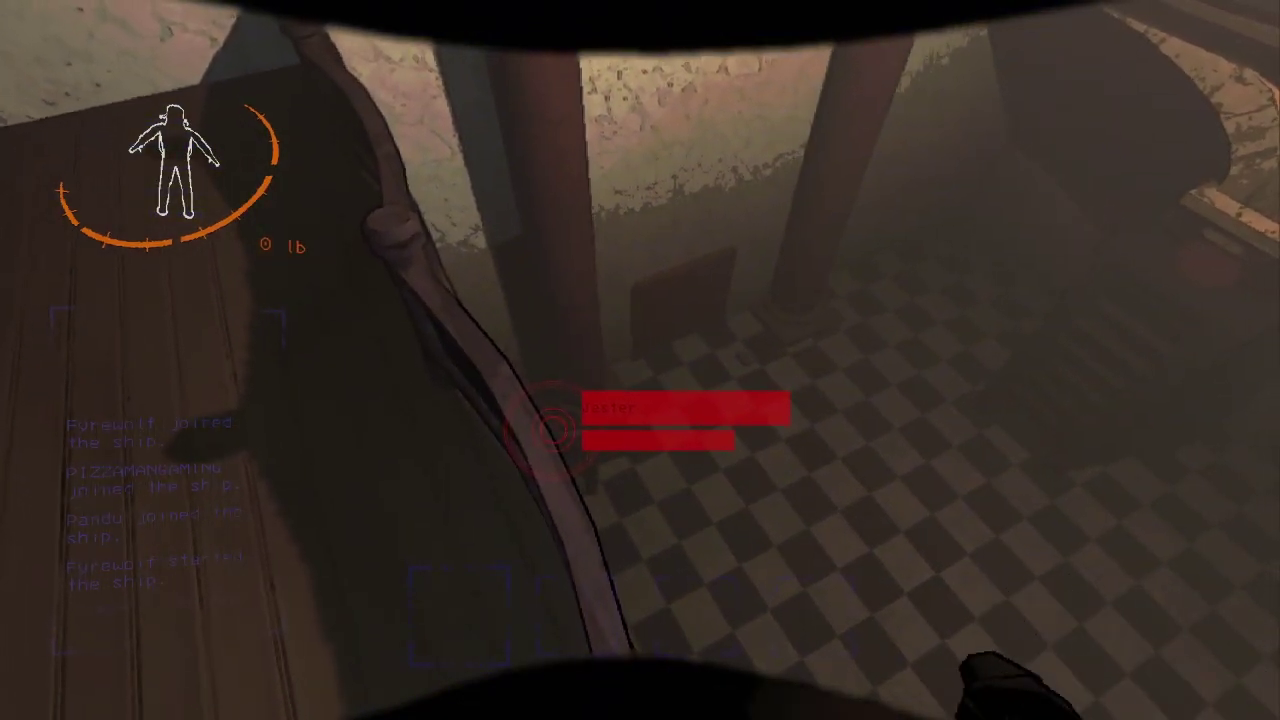
{"action": "key", "text": "w"}
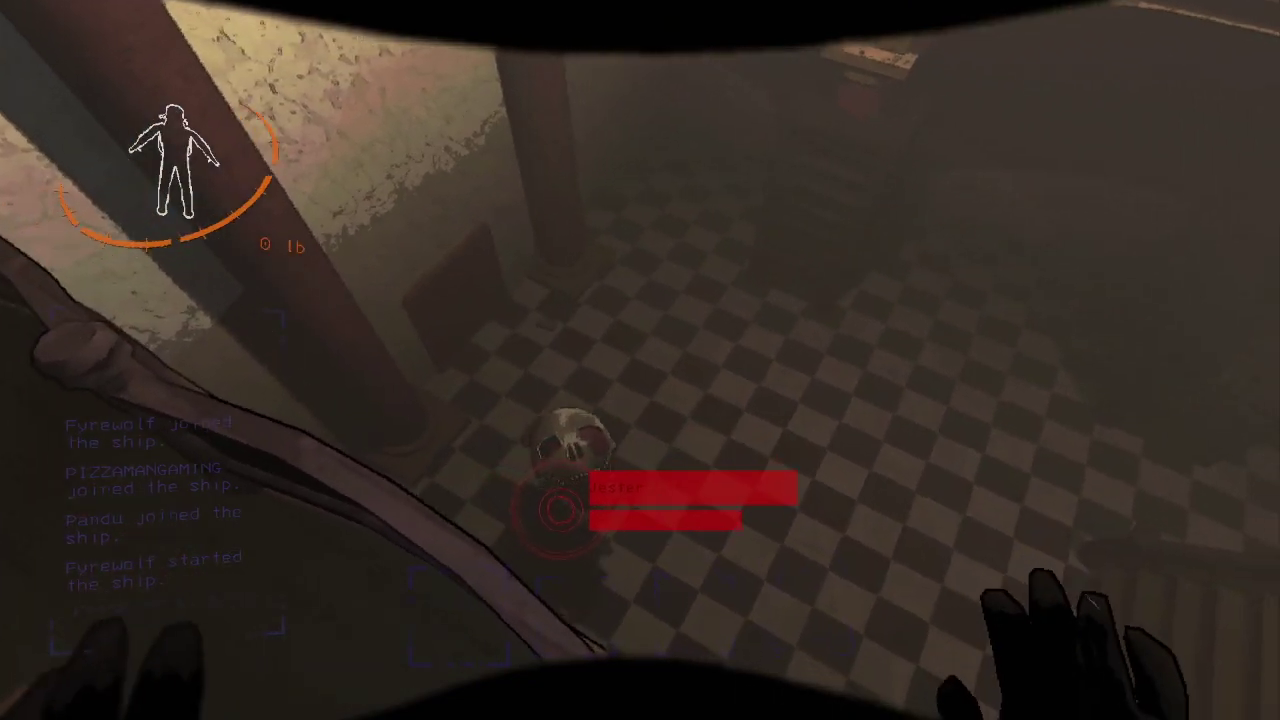
{"action": "key", "text": "w"}
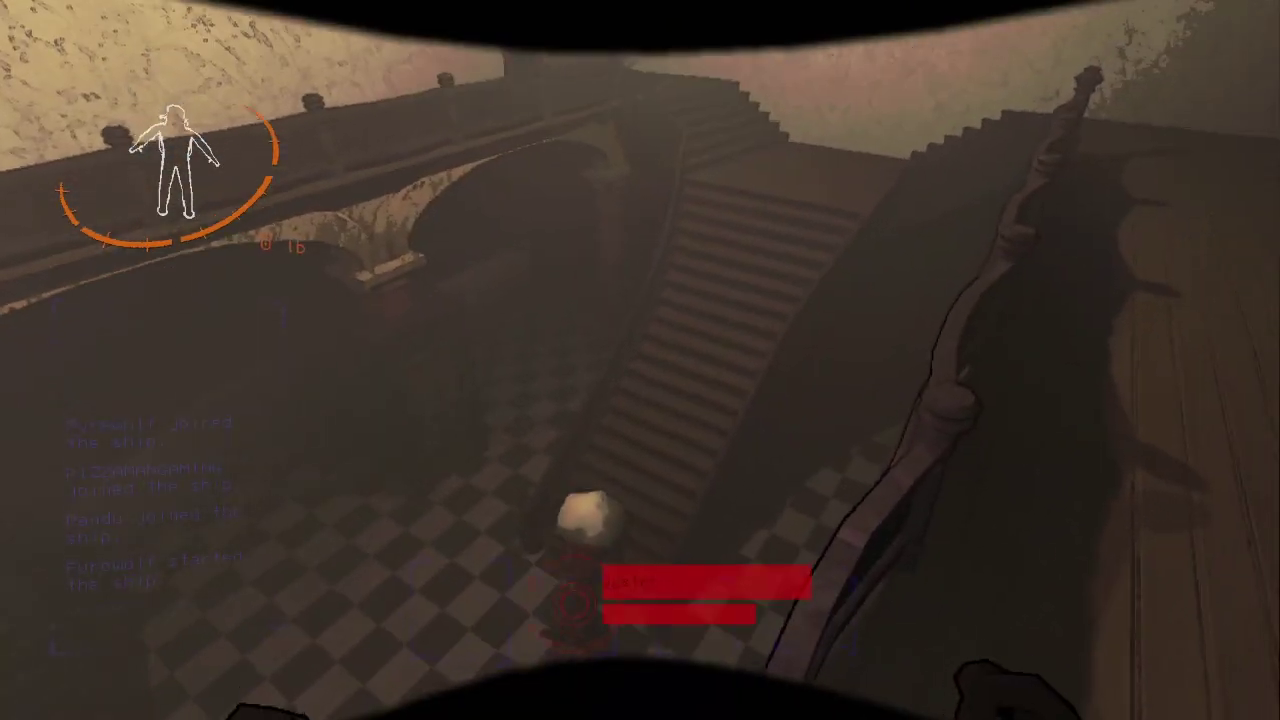
{"action": "key", "text": "w"}
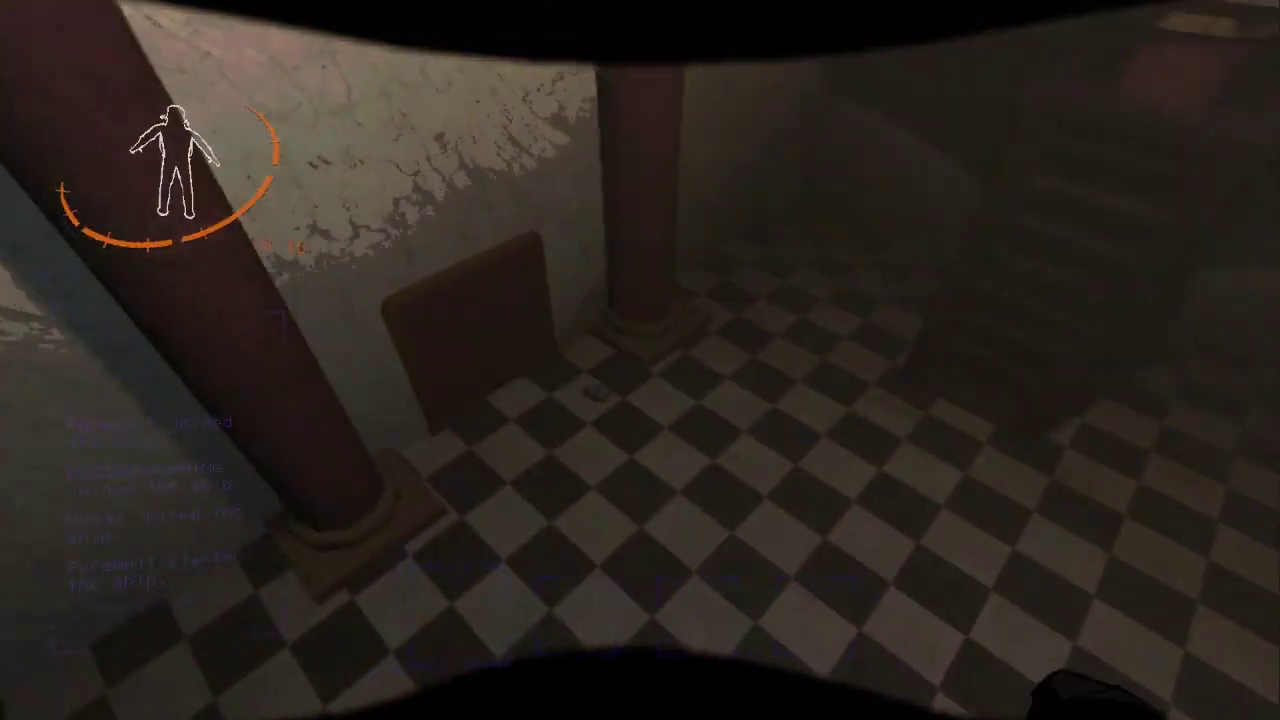
{"action": "key", "text": "e"}
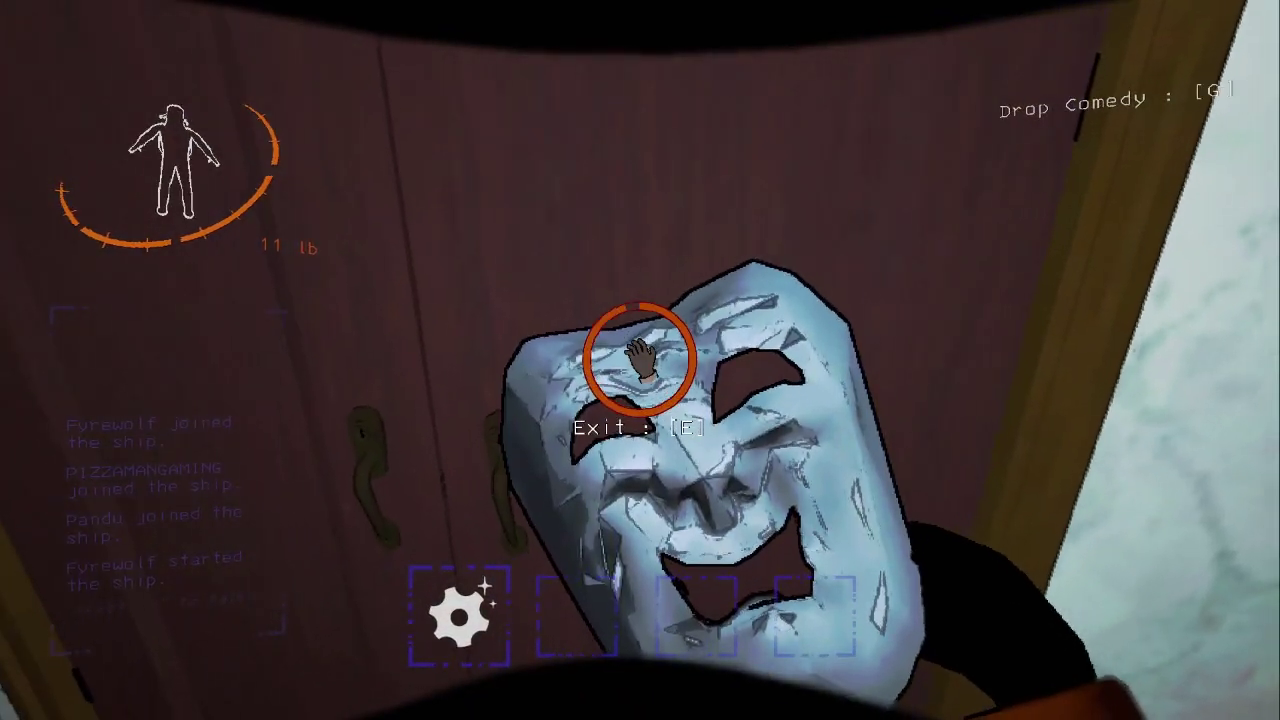
{"action": "key", "text": "w"}
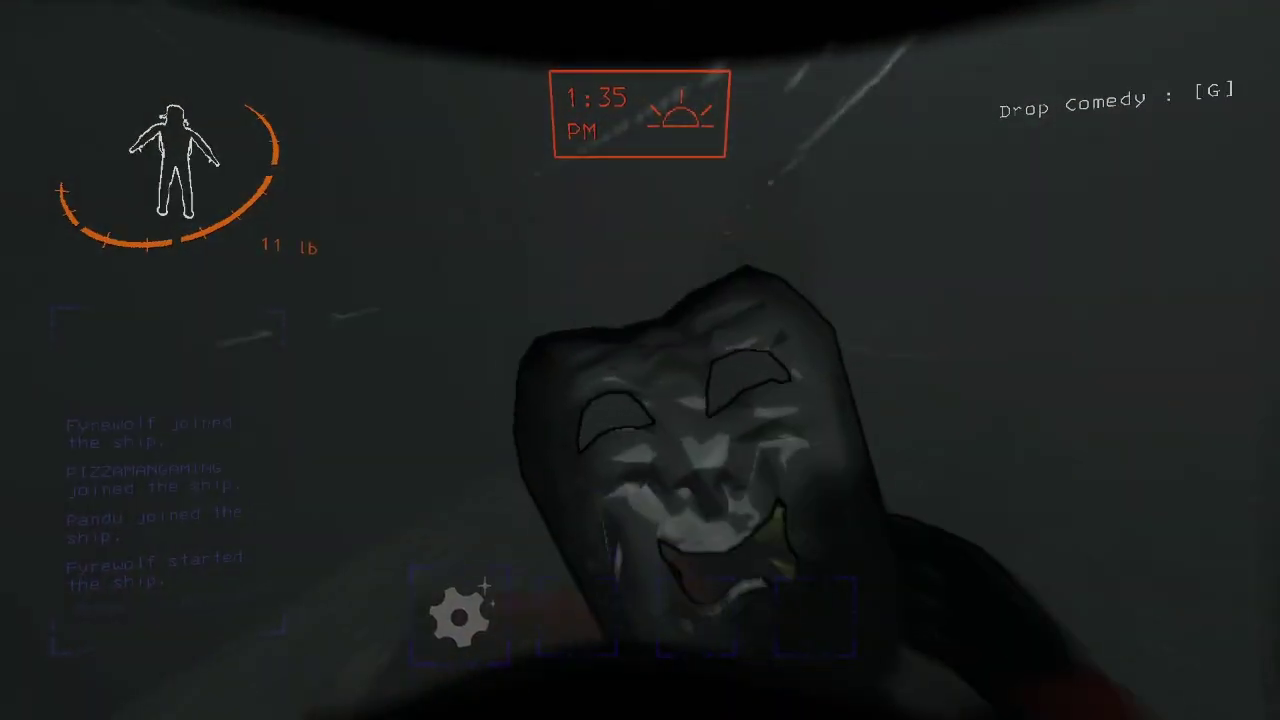
{"action": "left_click", "coordinate": [640, 360]}
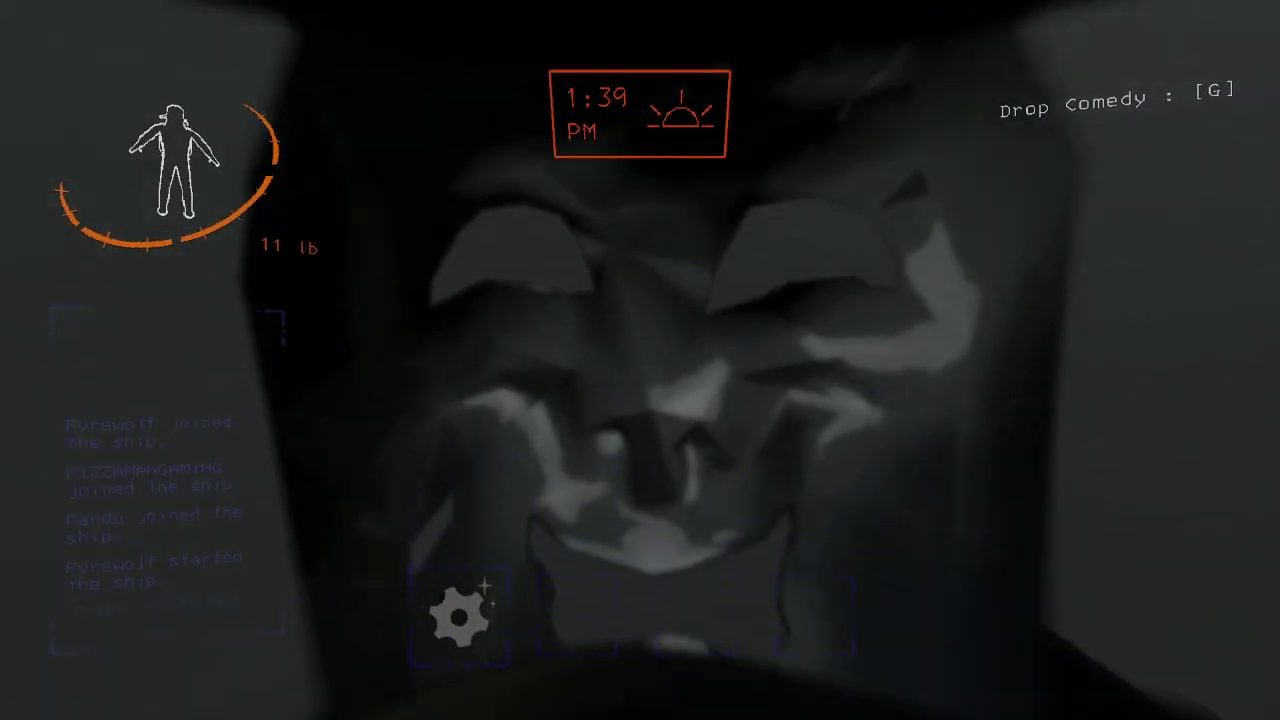
{"action": "key", "text": "w"}
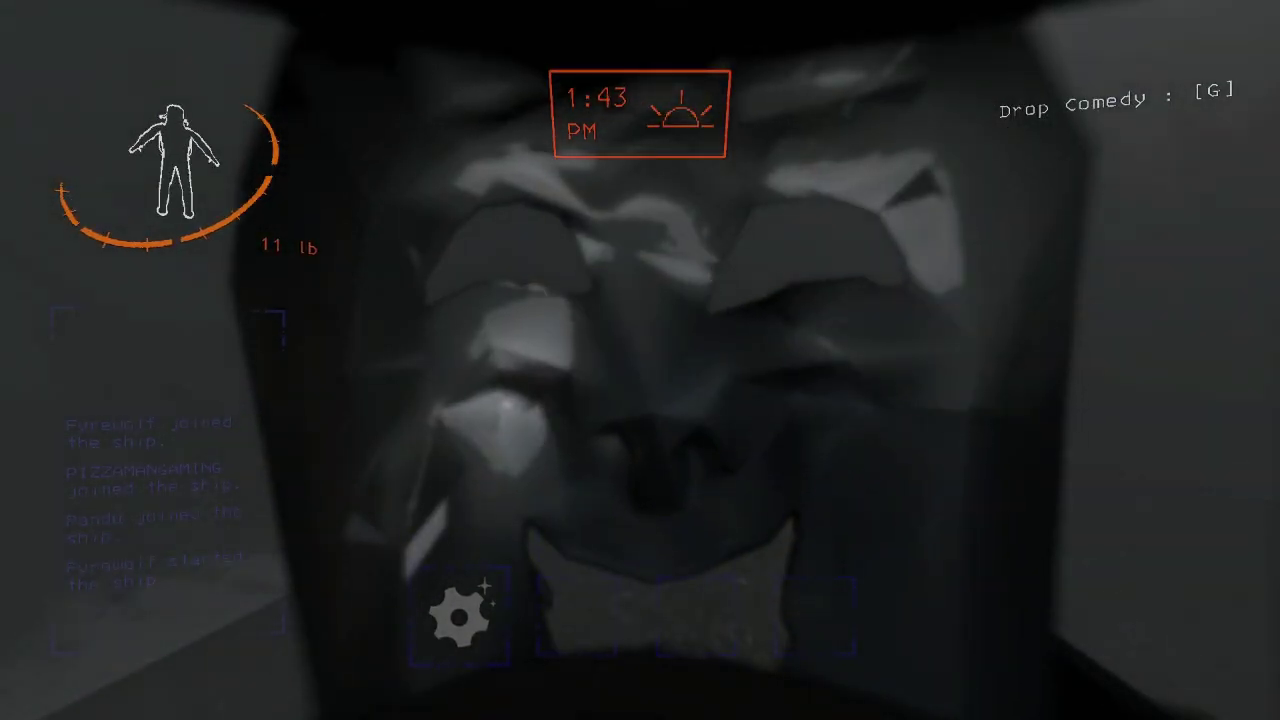
{"action": "left_click", "coordinate": [640, 360]}
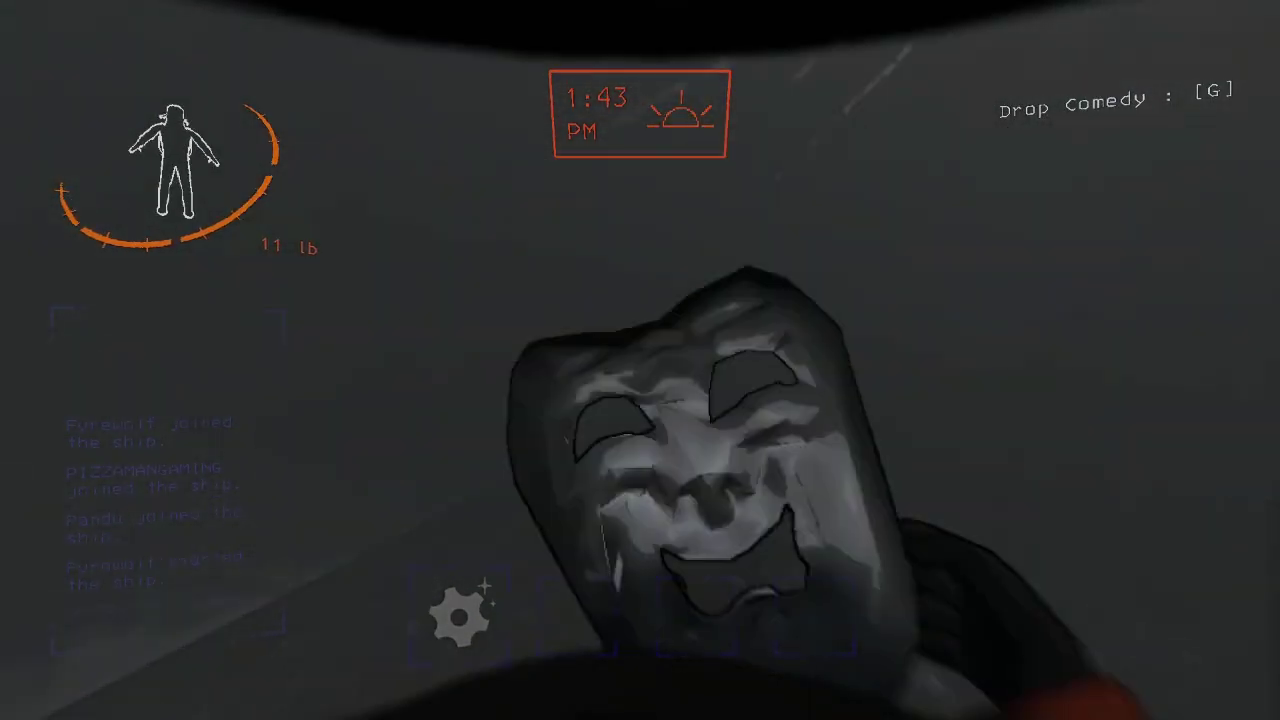
{"action": "key", "text": "w"}
{"action": "key", "text": "w"}
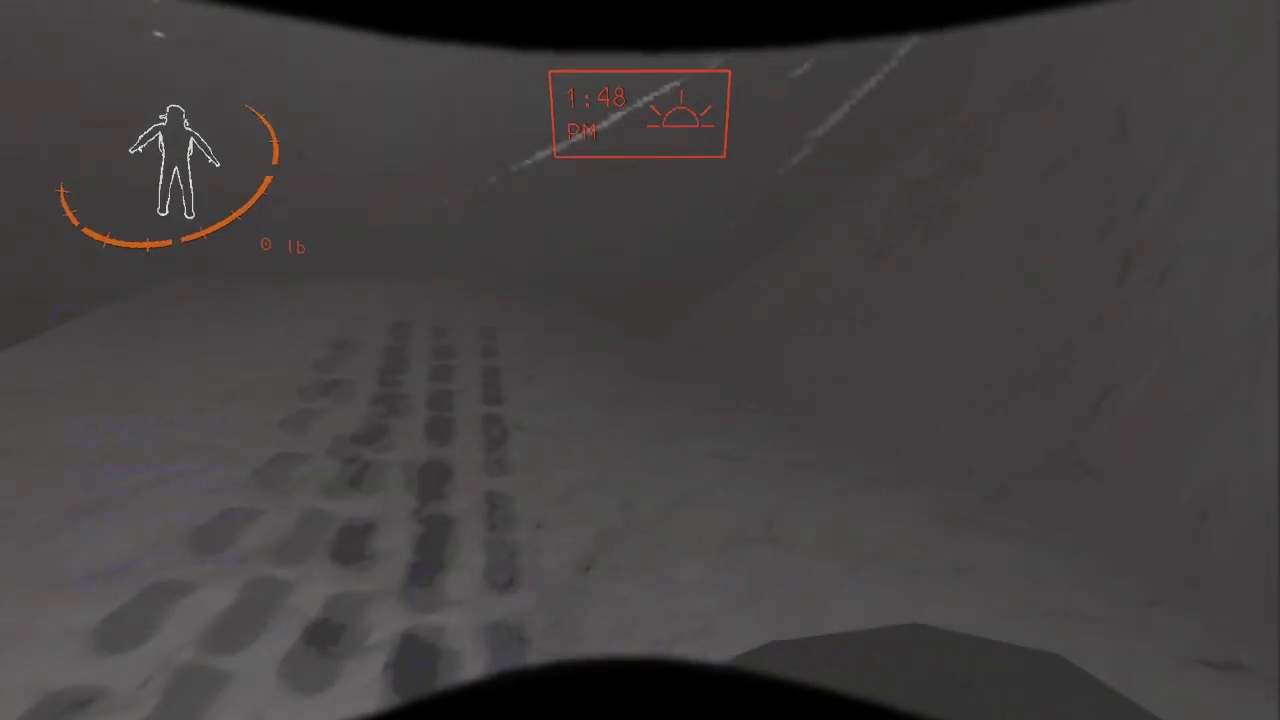
{"action": "key", "text": "e"}
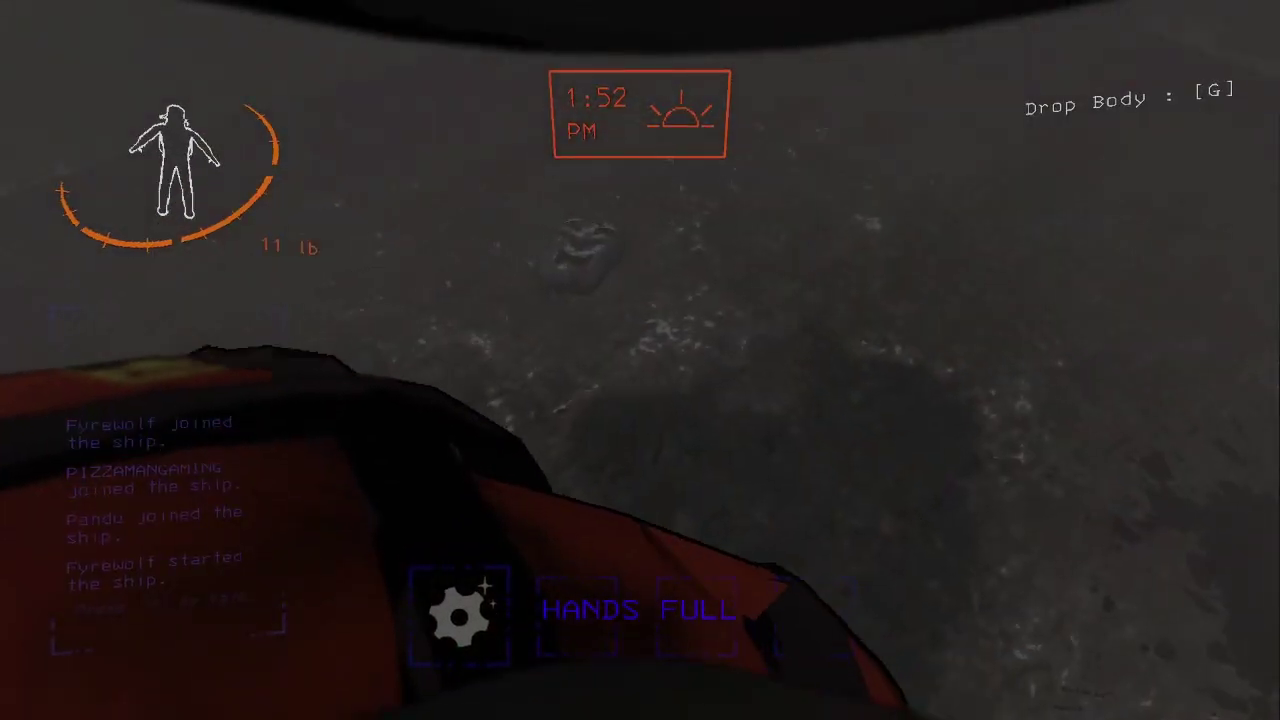
{"action": "key", "text": "g"}
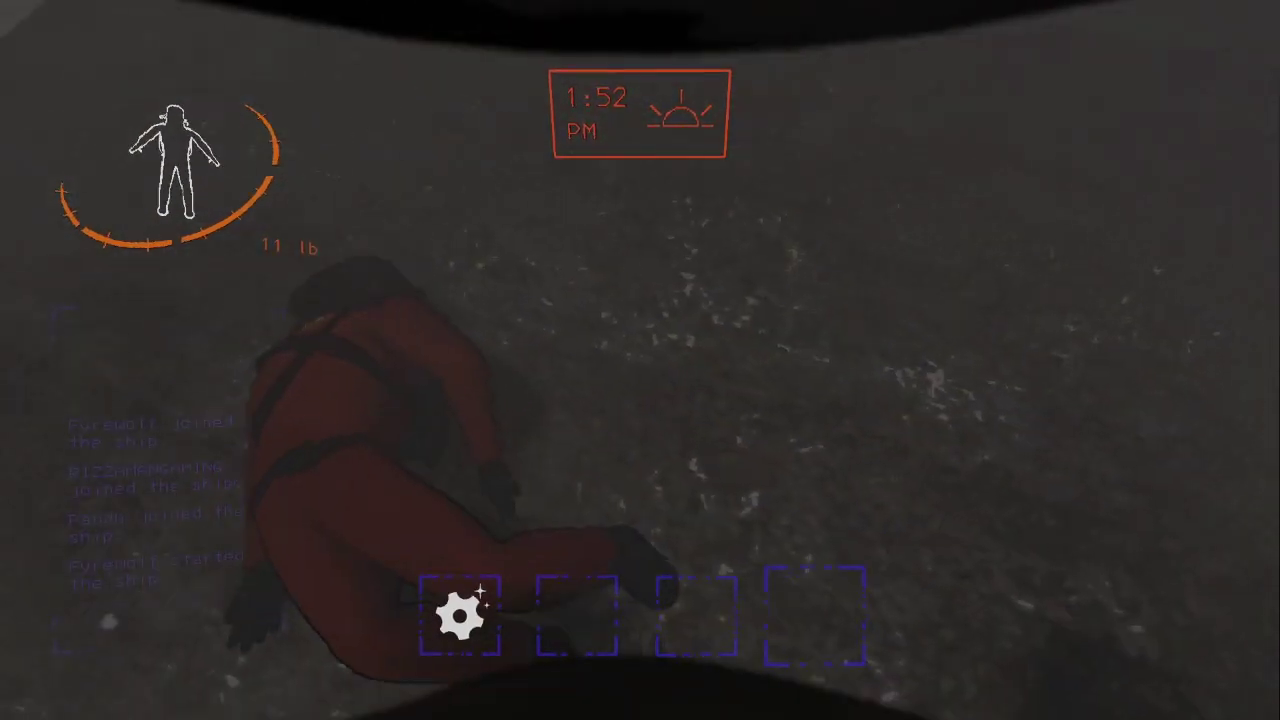
{"action": "key", "text": "e"}
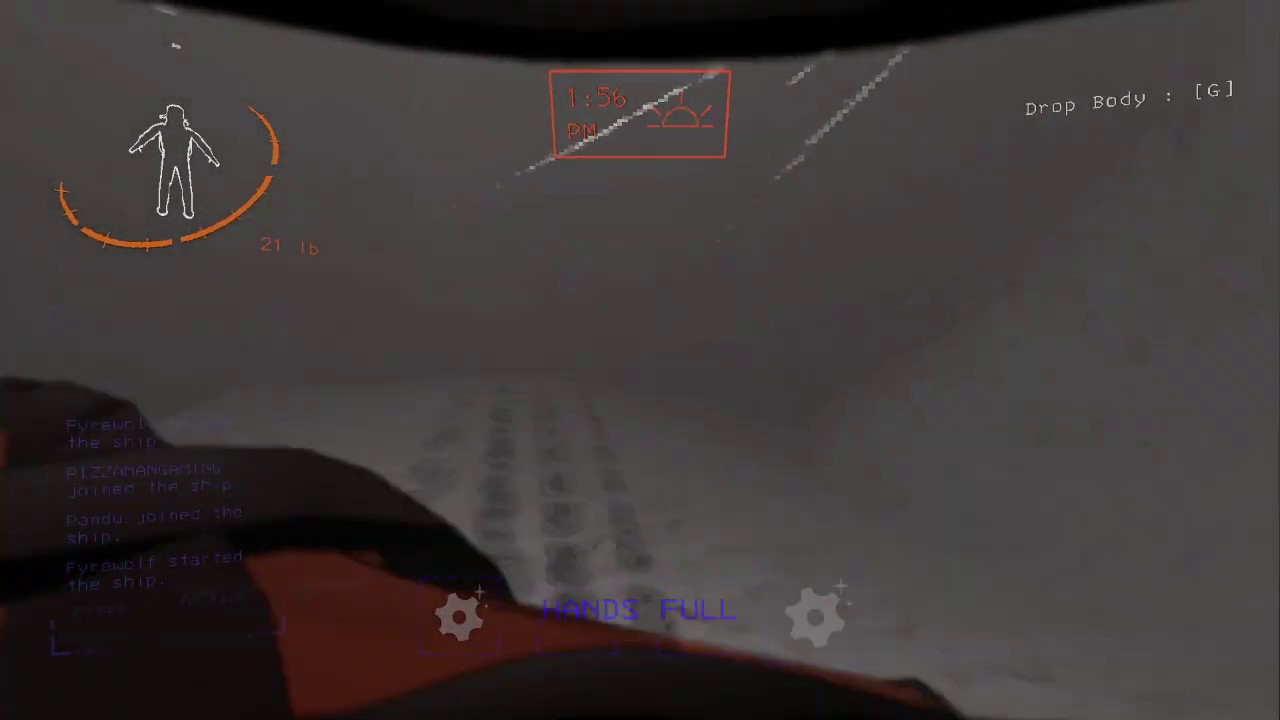
{"action": "key", "text": "w"}
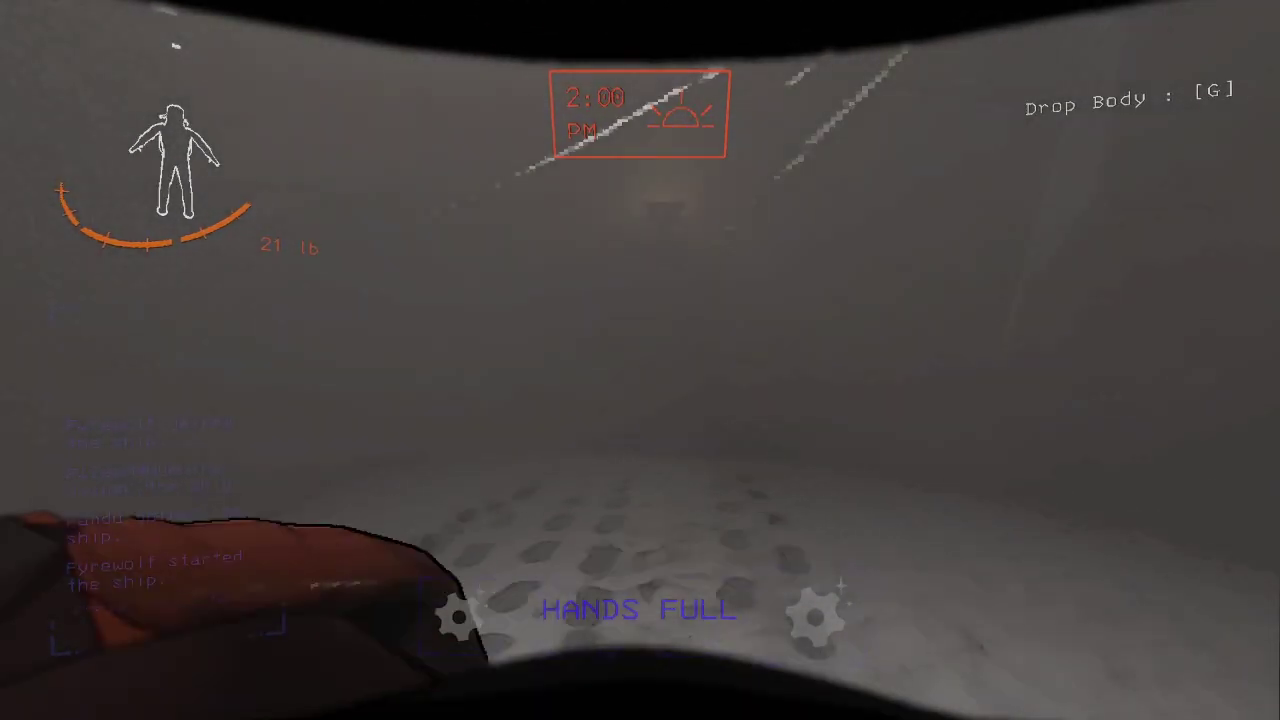
{"action": "key", "text": "w"}
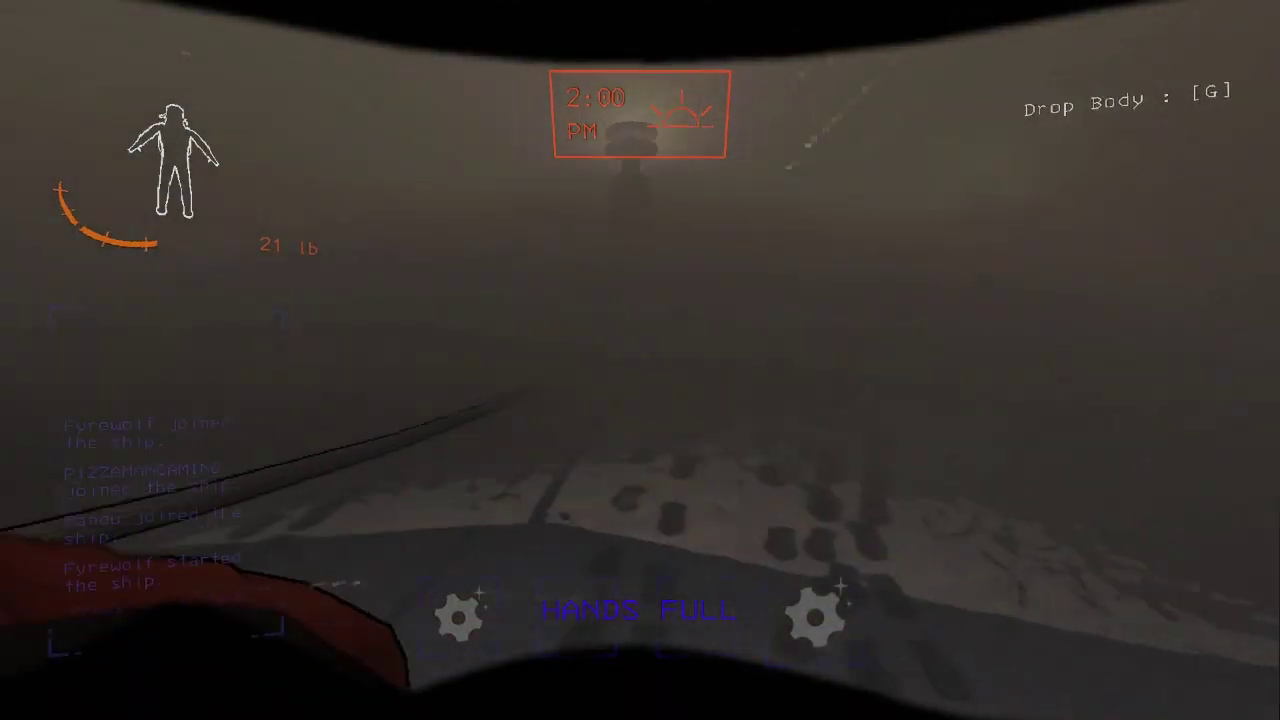
{"action": "key", "text": "w"}
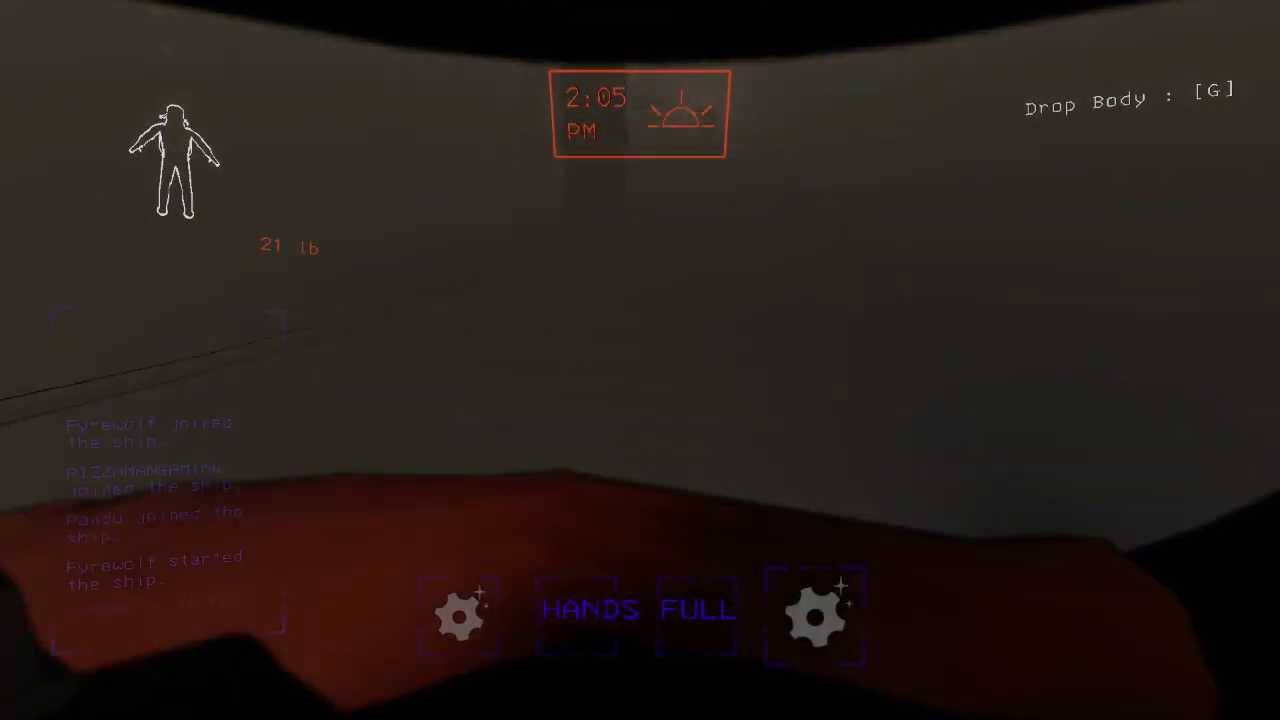
{"action": "key", "text": "w"}
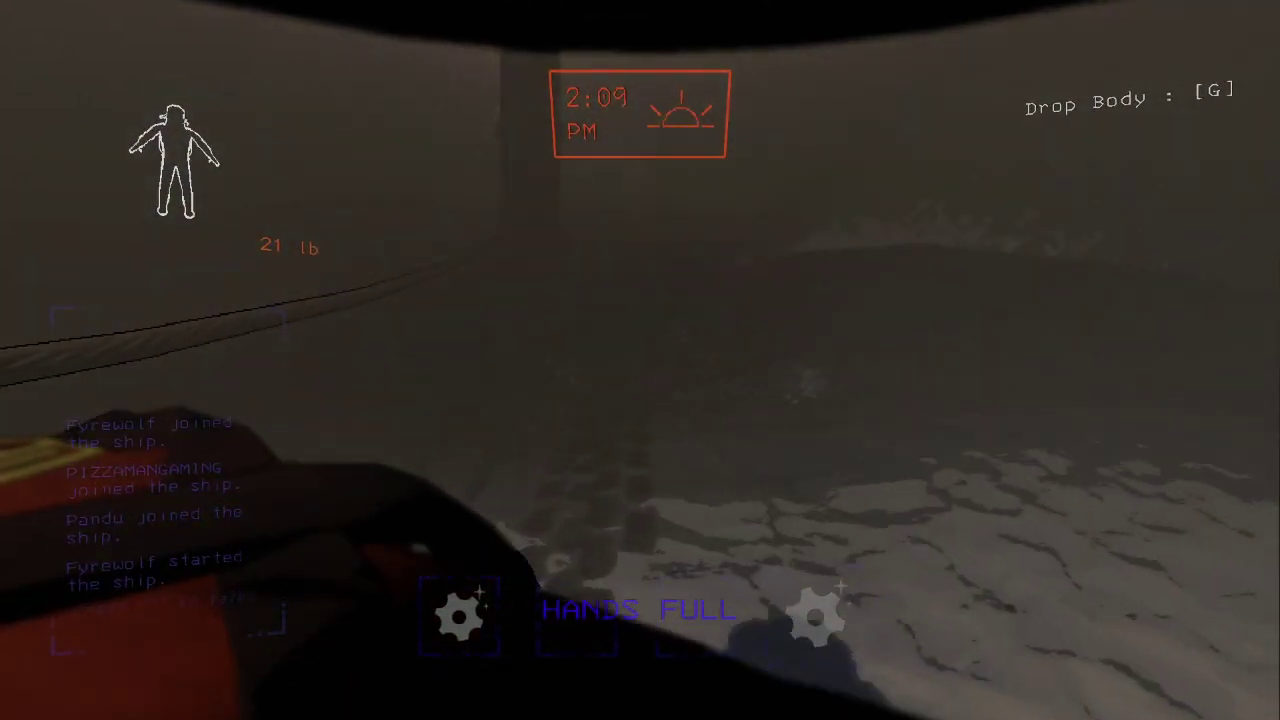
{"action": "key", "text": "w"}
{"action": "key", "text": "w"}
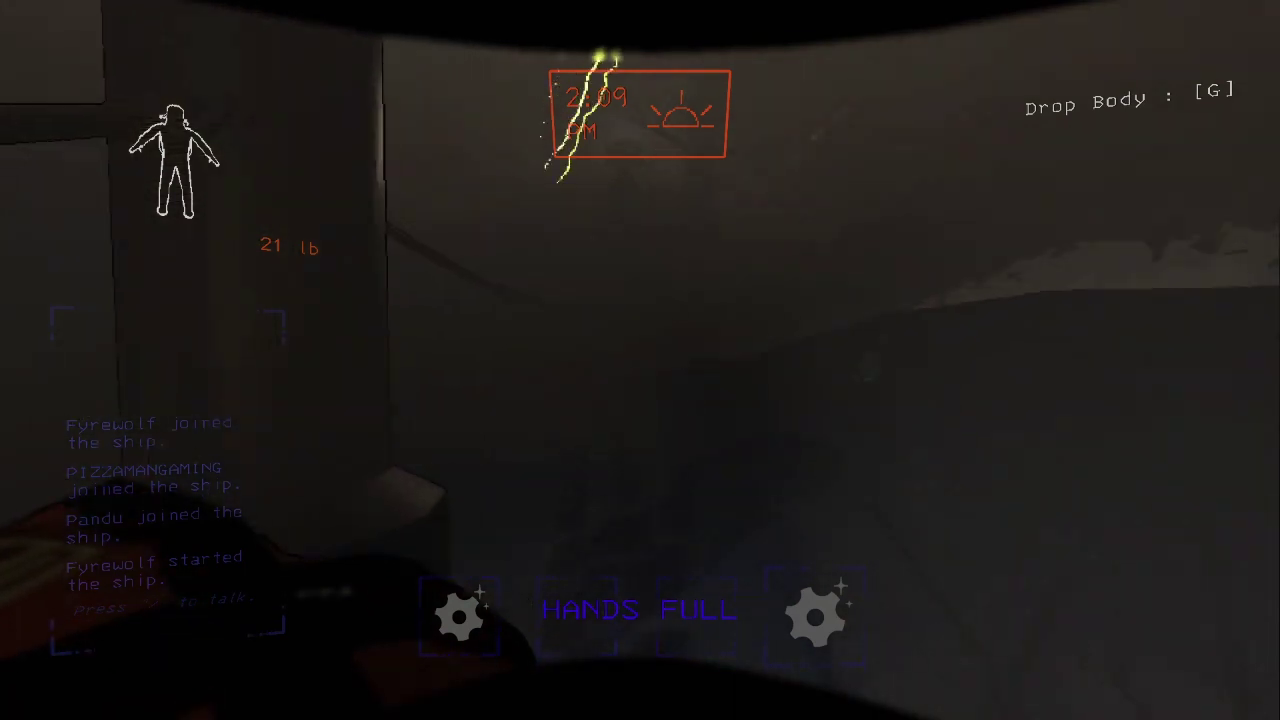
{"action": "key", "text": "w"}
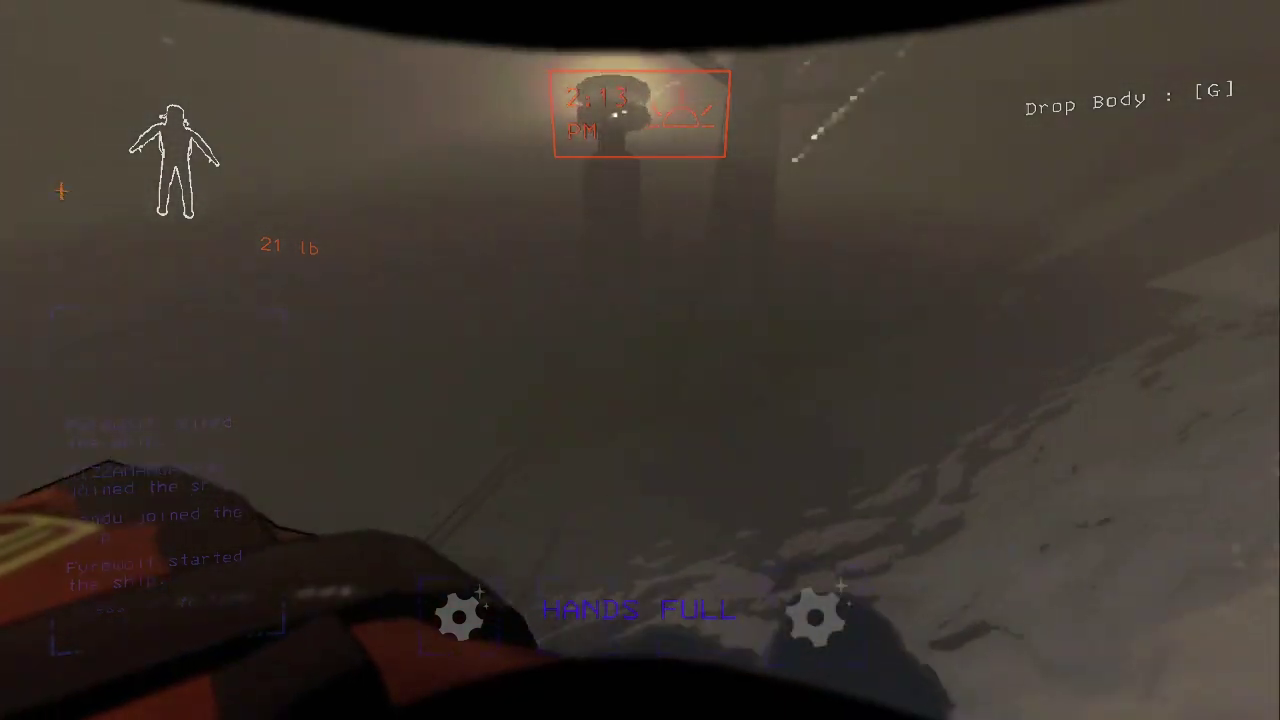
{"action": "key", "text": "w"}
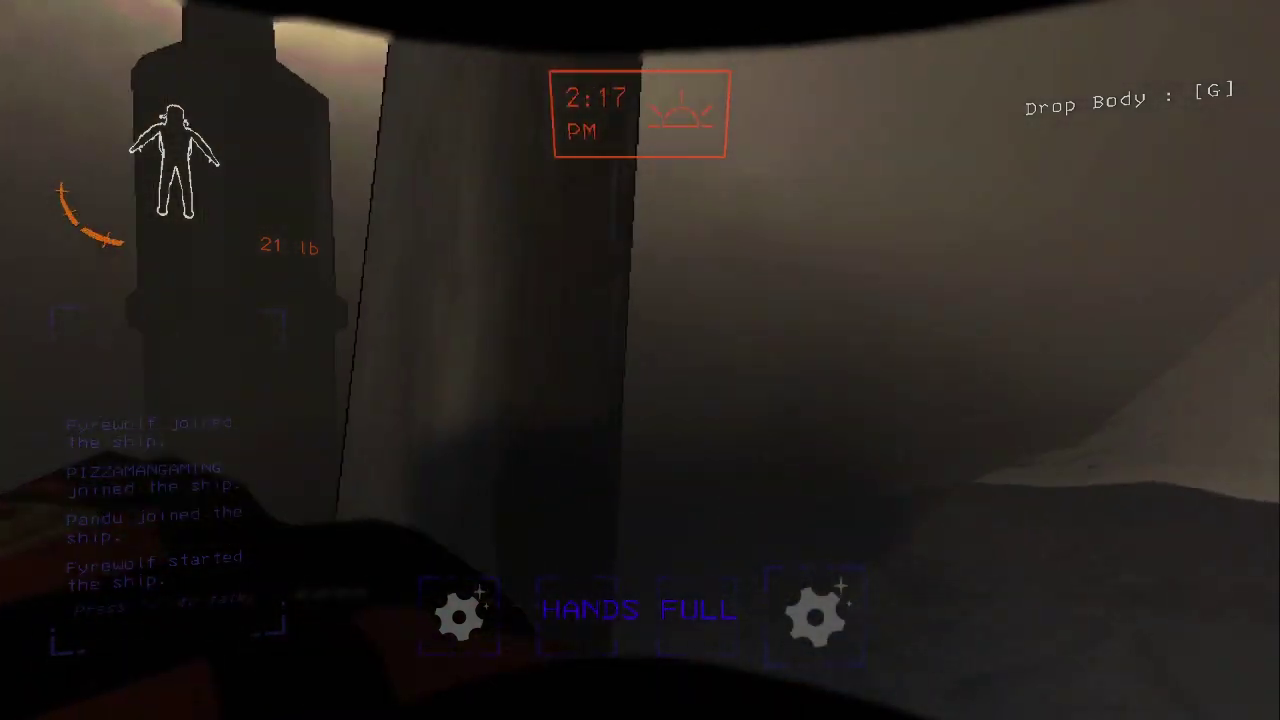
{"action": "key", "text": "w"}
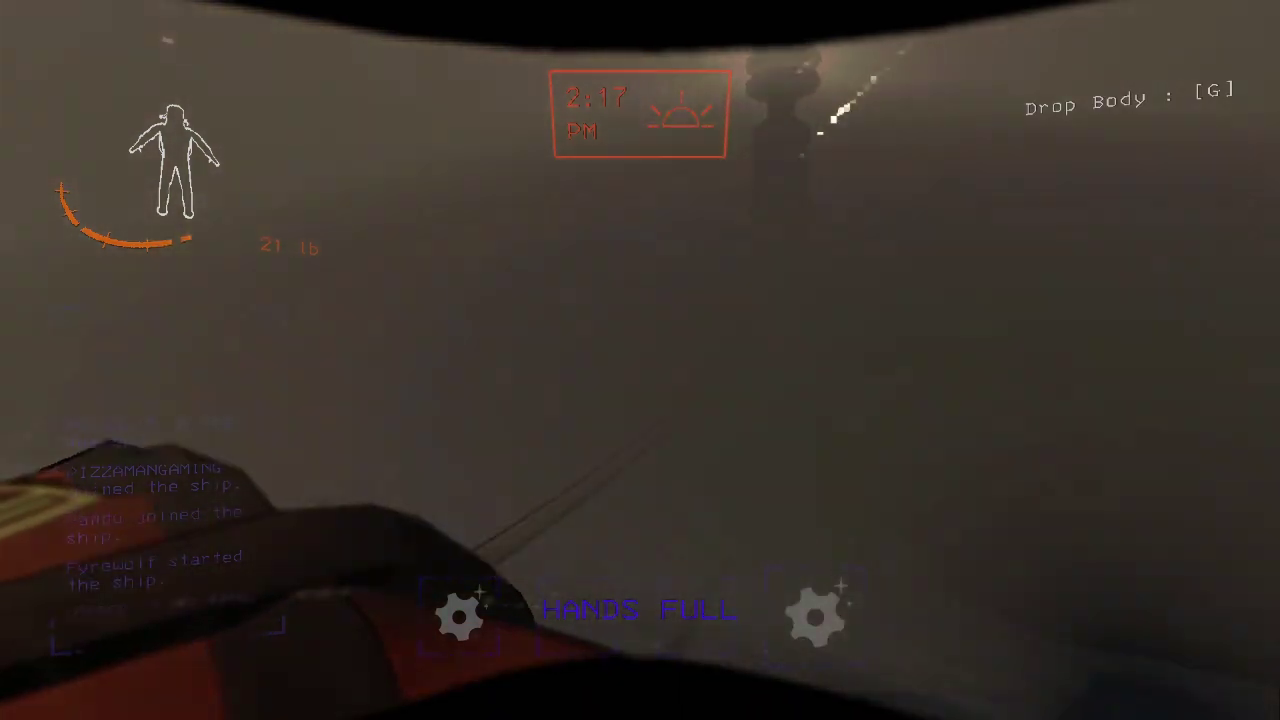
{"action": "key", "text": "w"}
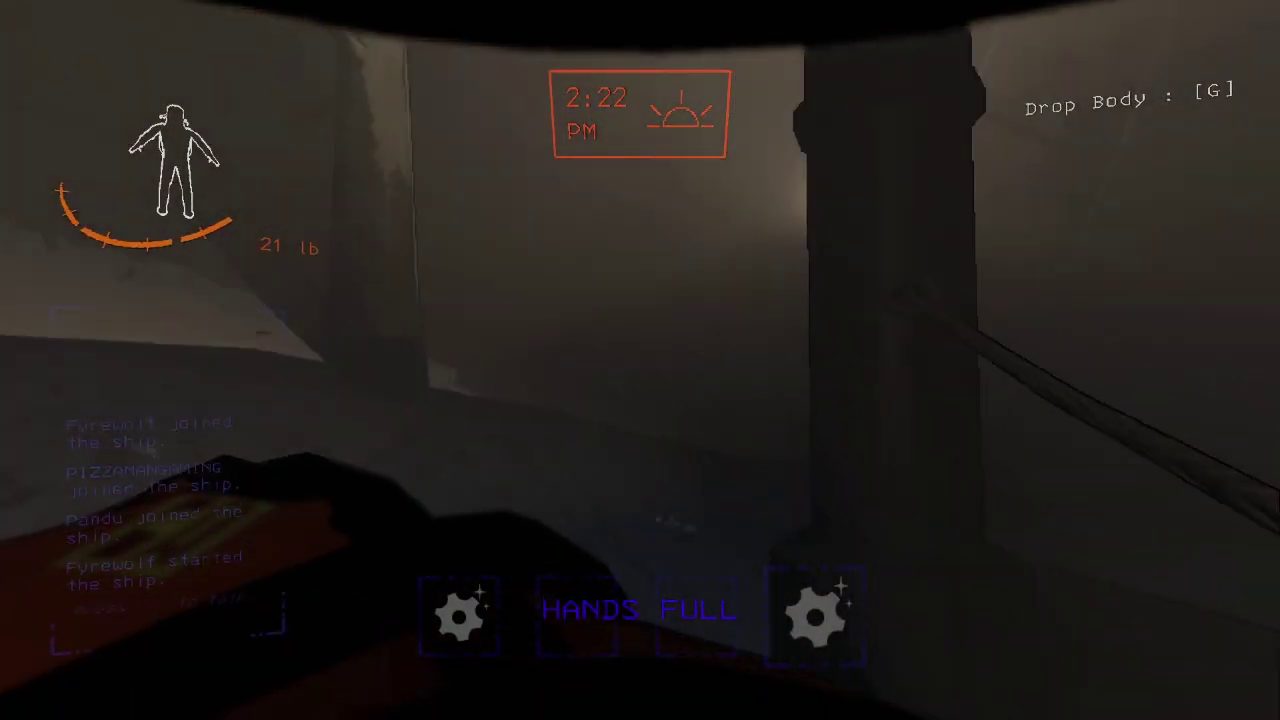
{"action": "key", "text": "w"}
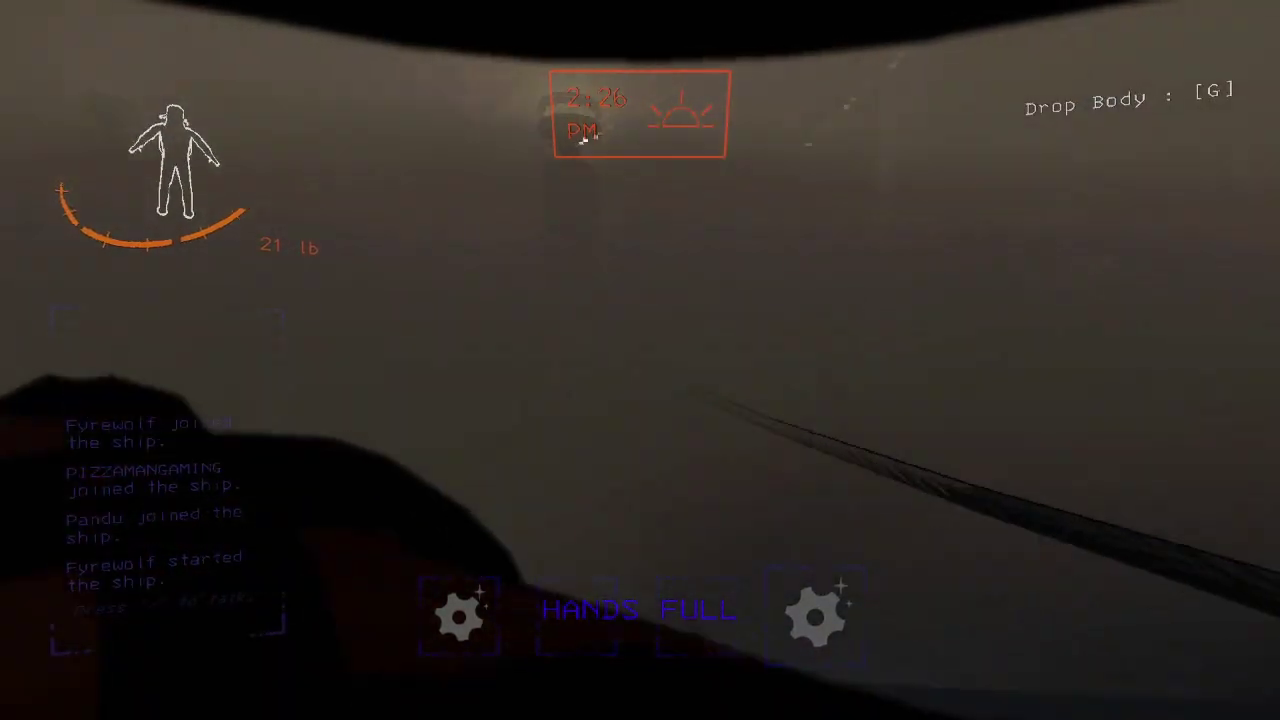
{"action": "key", "text": "w"}
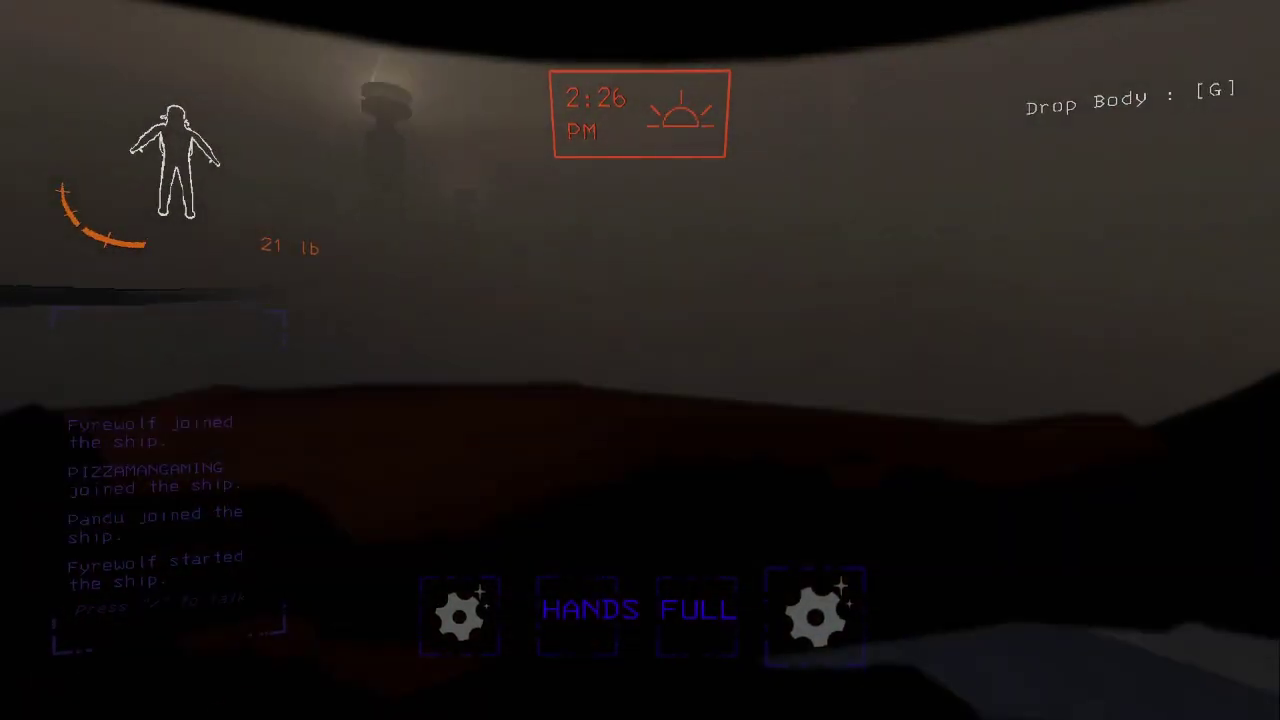
{"action": "key", "text": "w"}
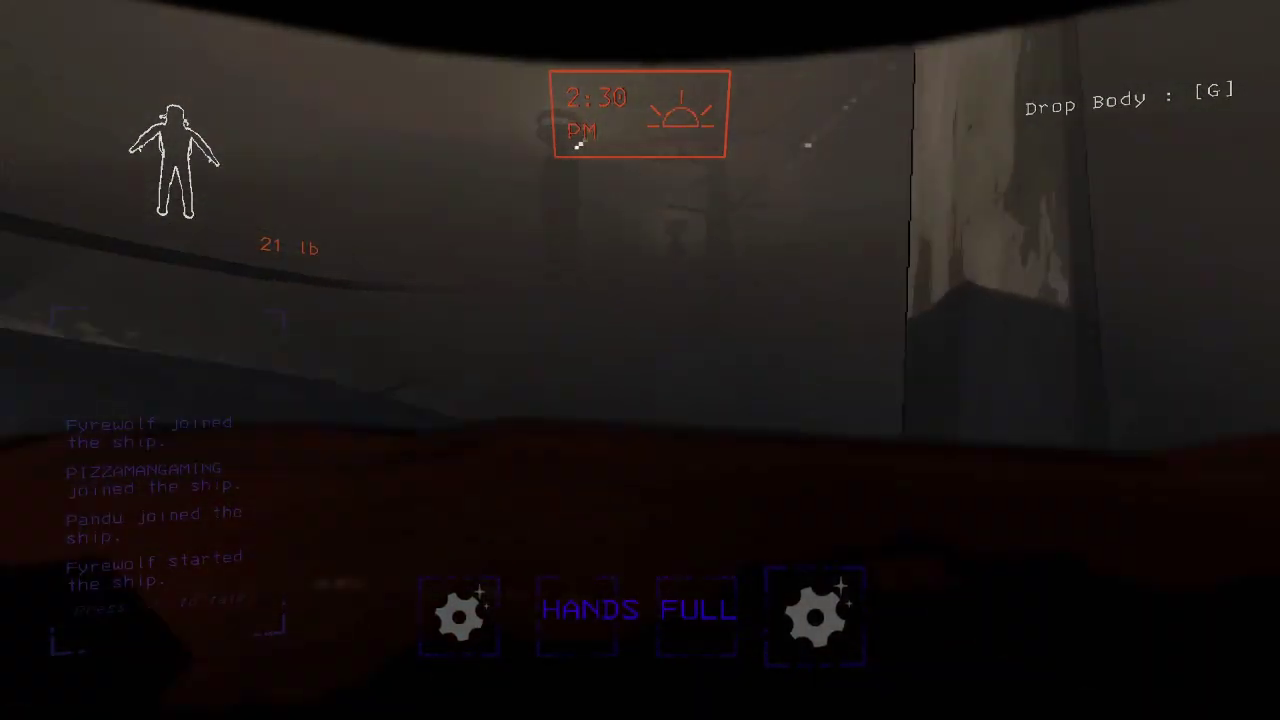
{"action": "key", "text": "w"}
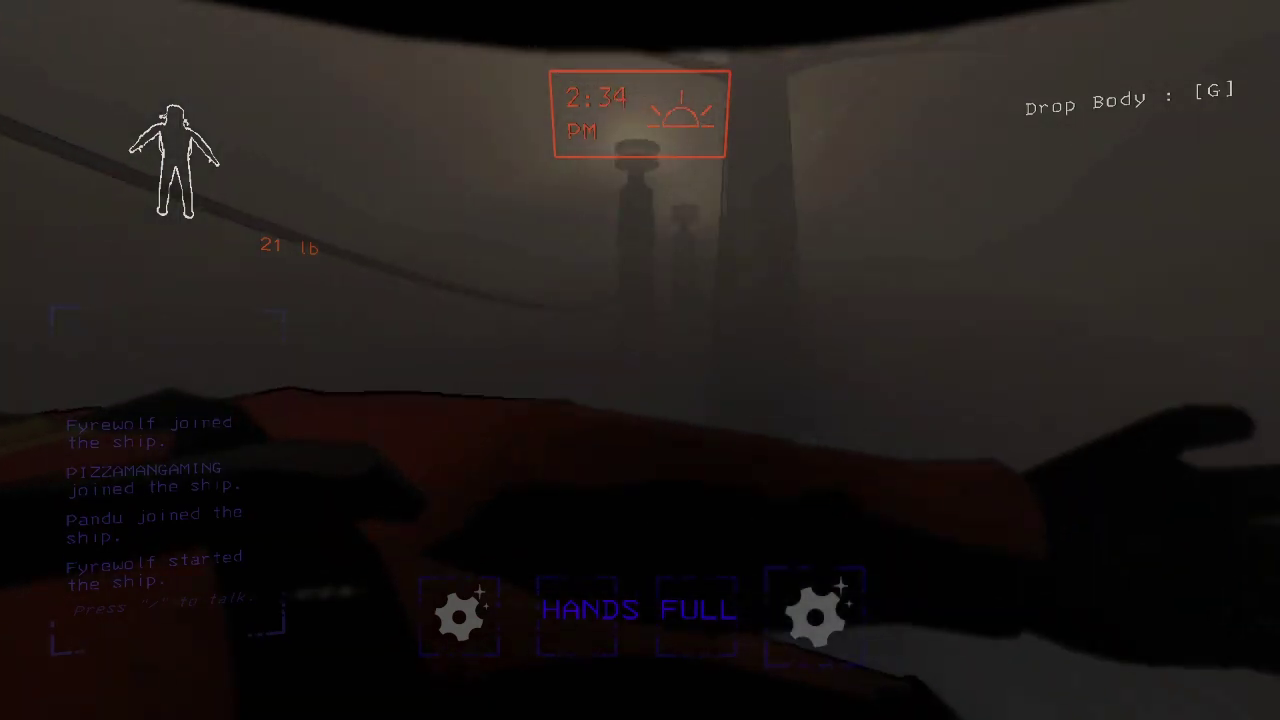
{"action": "key", "text": "w"}
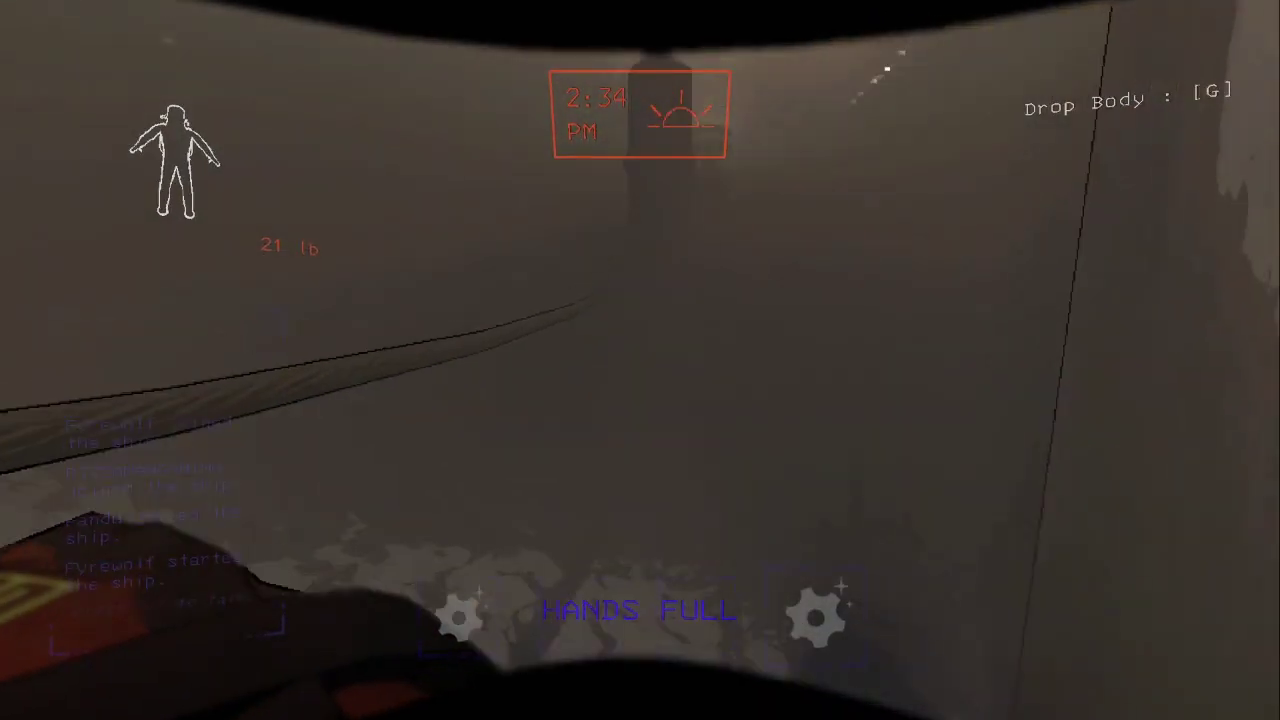
{"action": "key", "text": "w"}
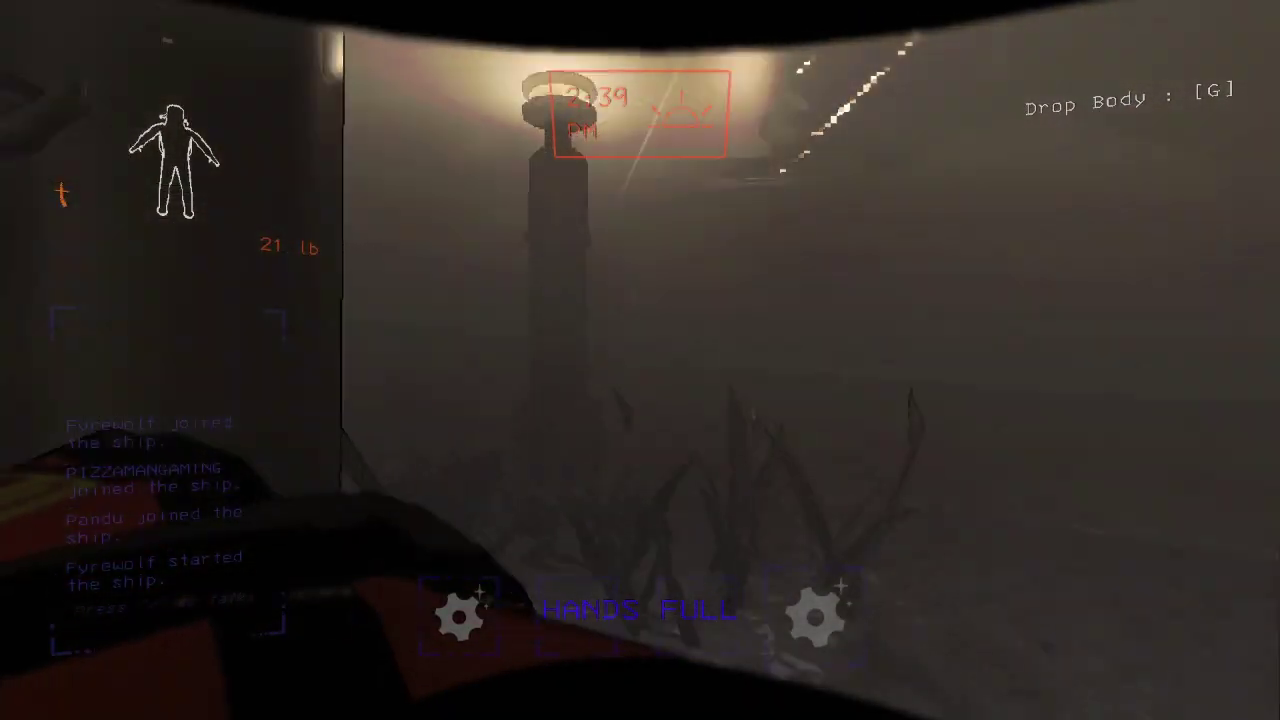
{"action": "key", "text": "w"}
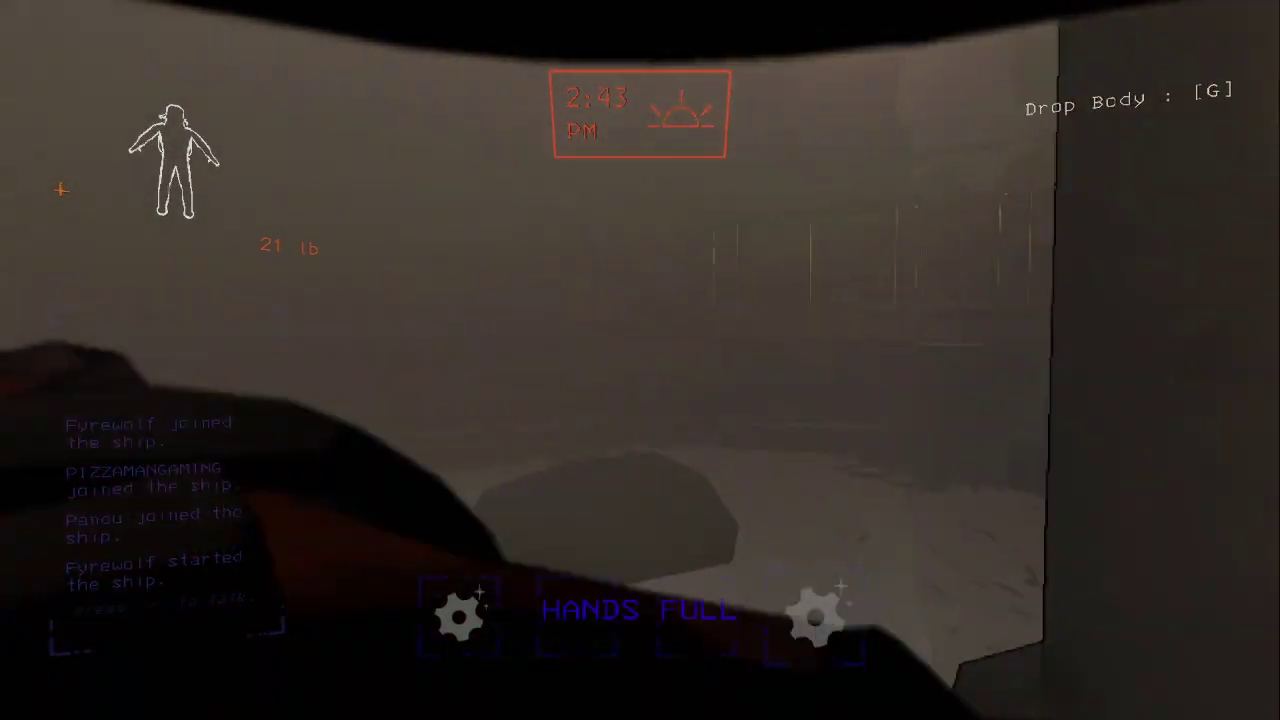
{"action": "key", "text": "w"}
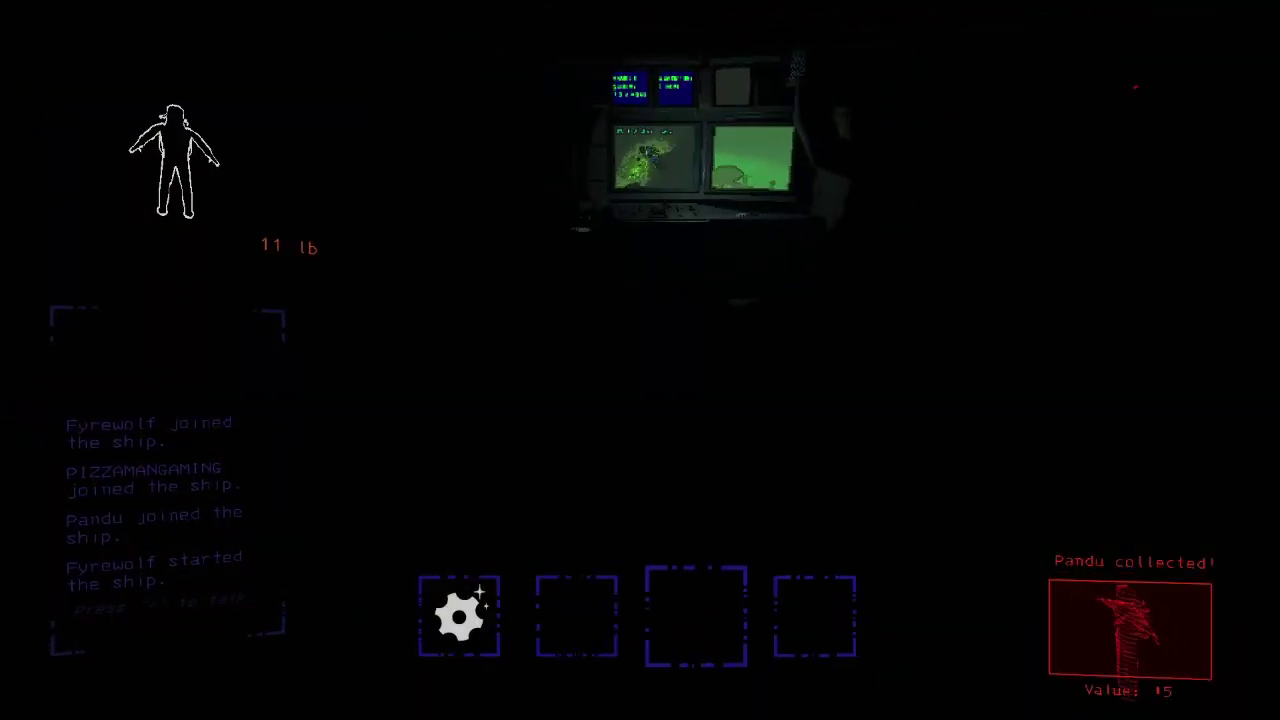
{"action": "key", "text": "g"}
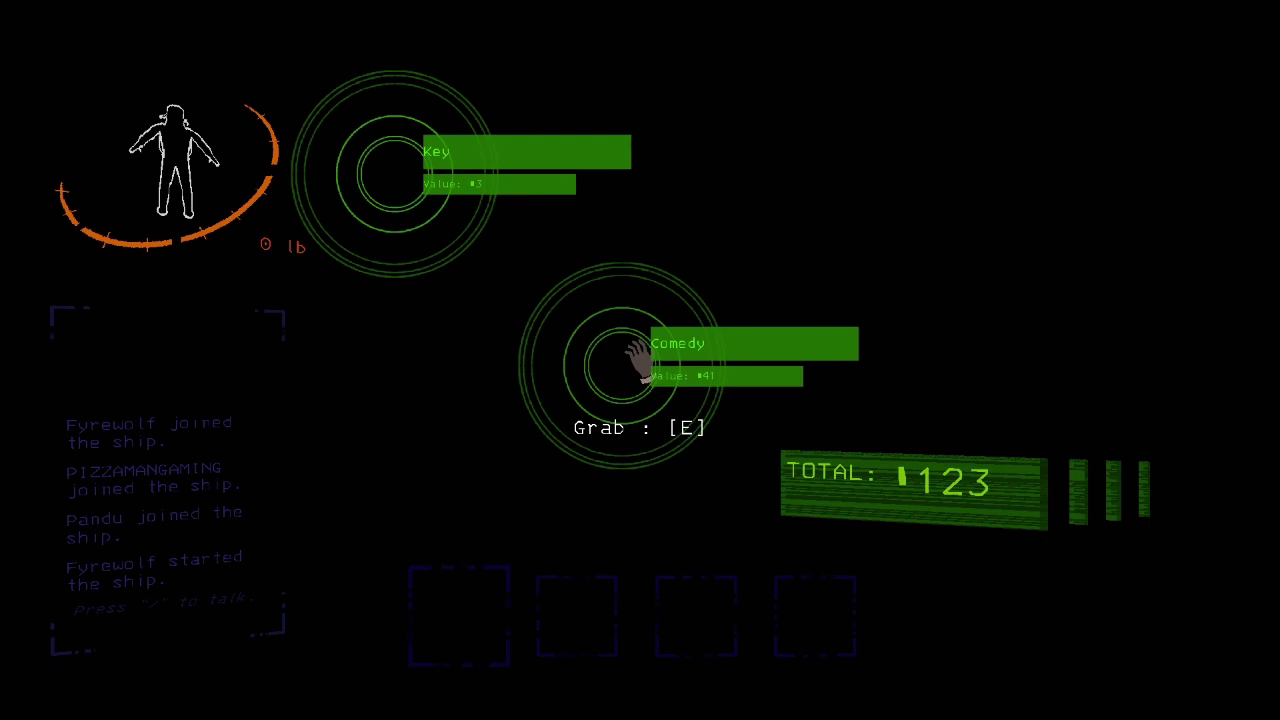
{"action": "key", "text": "e"}
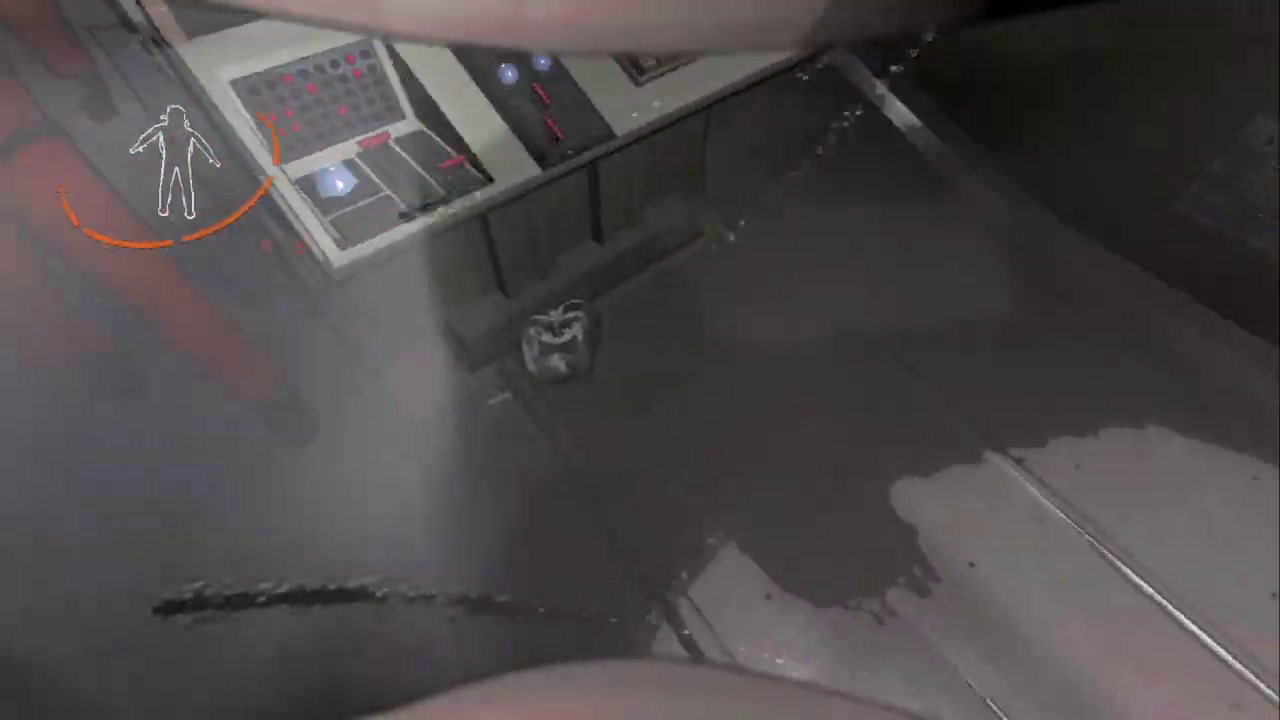
{"action": "key", "text": "e"}
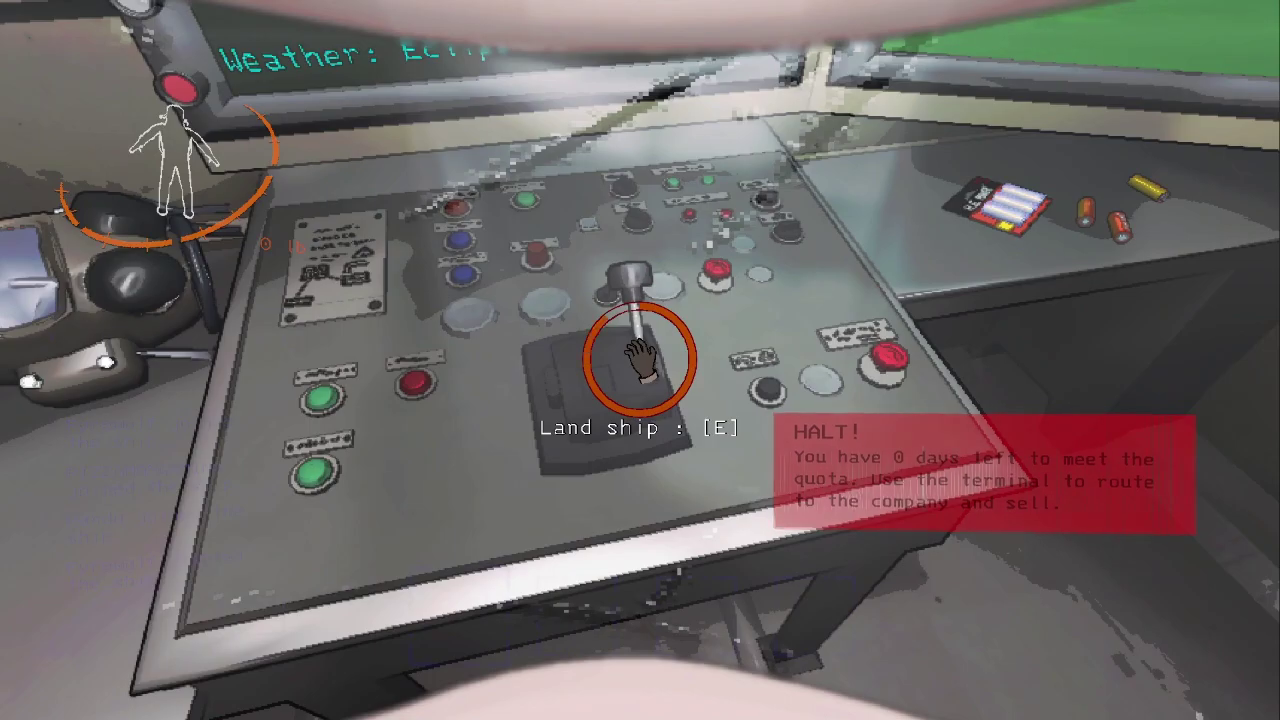
{"action": "key", "text": "e"}
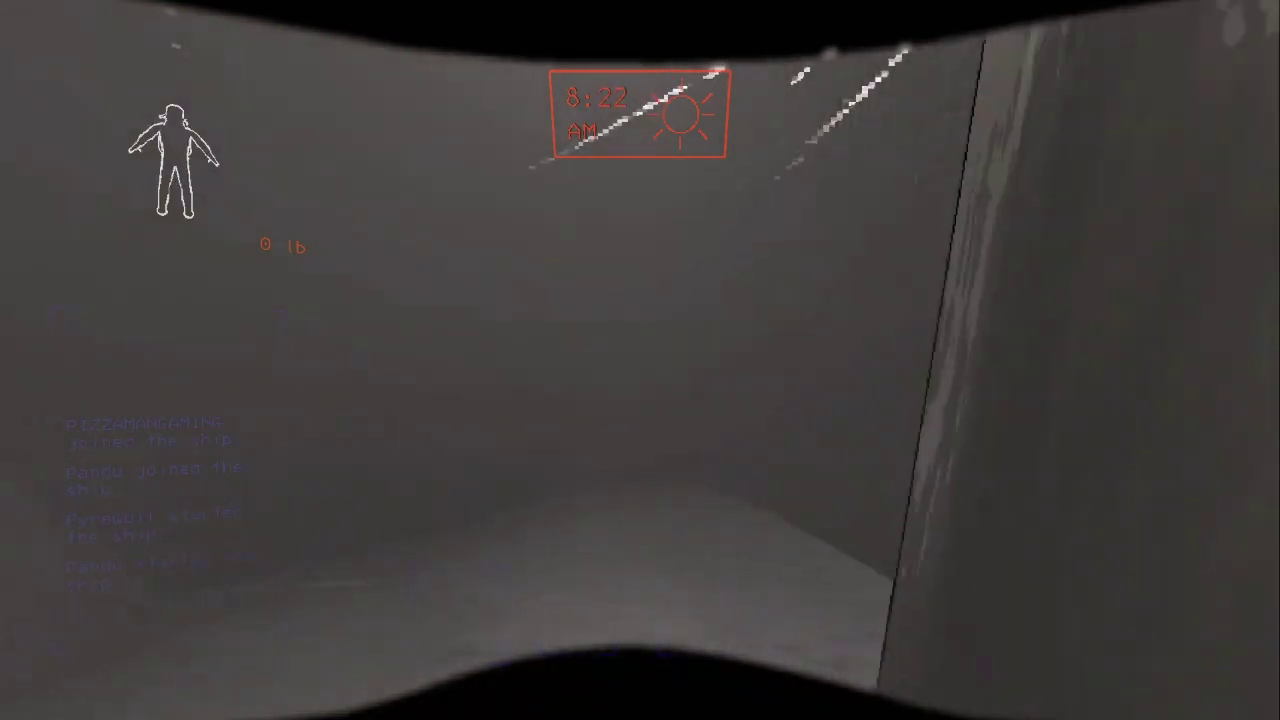
{"action": "key", "text": "e"}
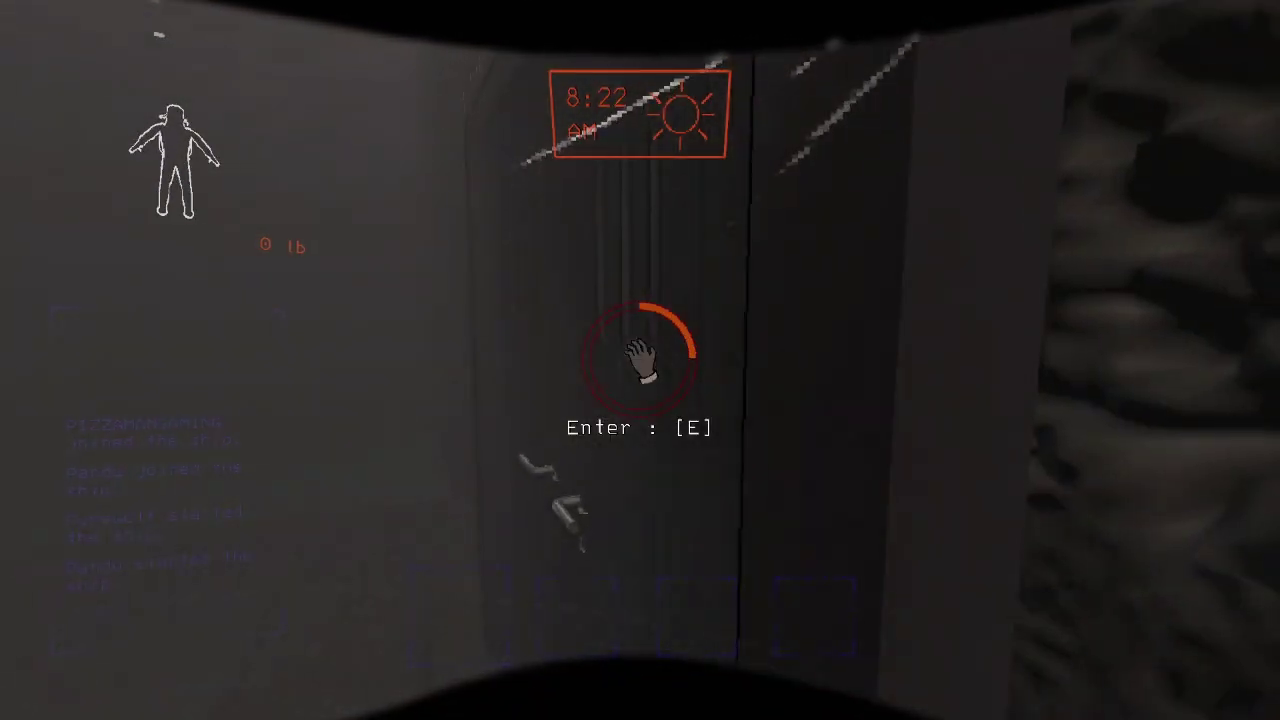
{"action": "key", "text": "e"}
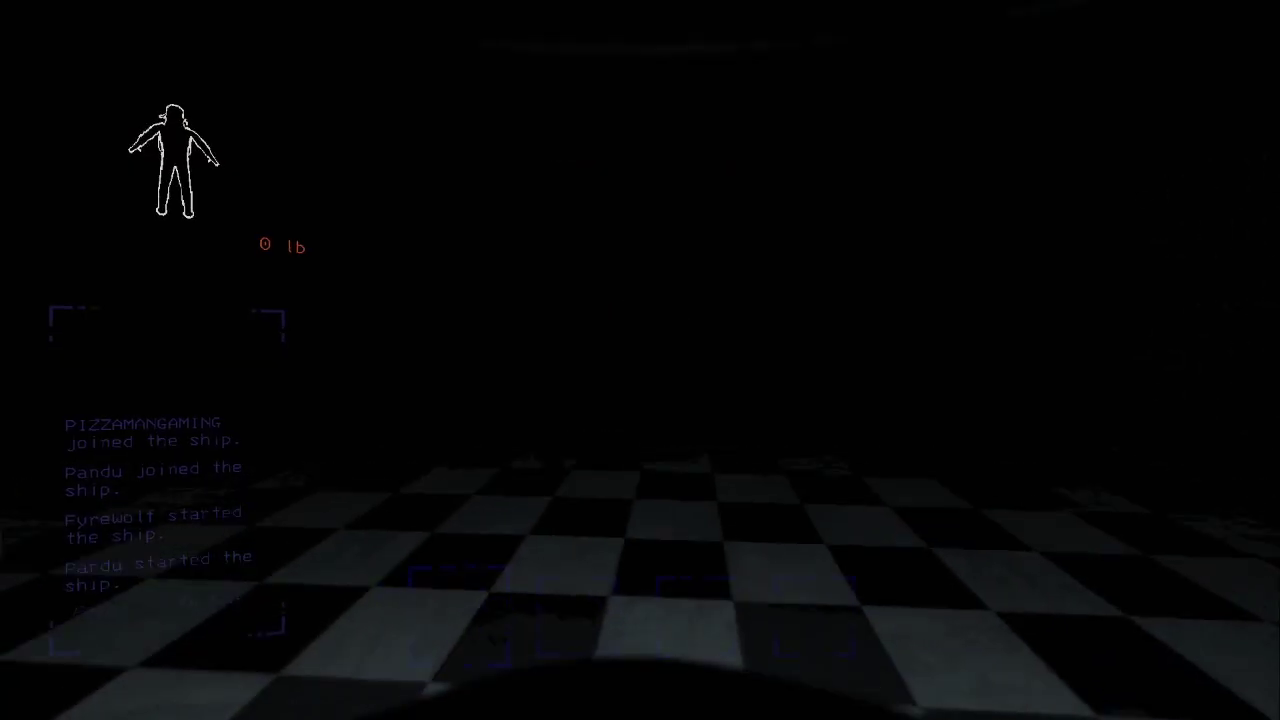